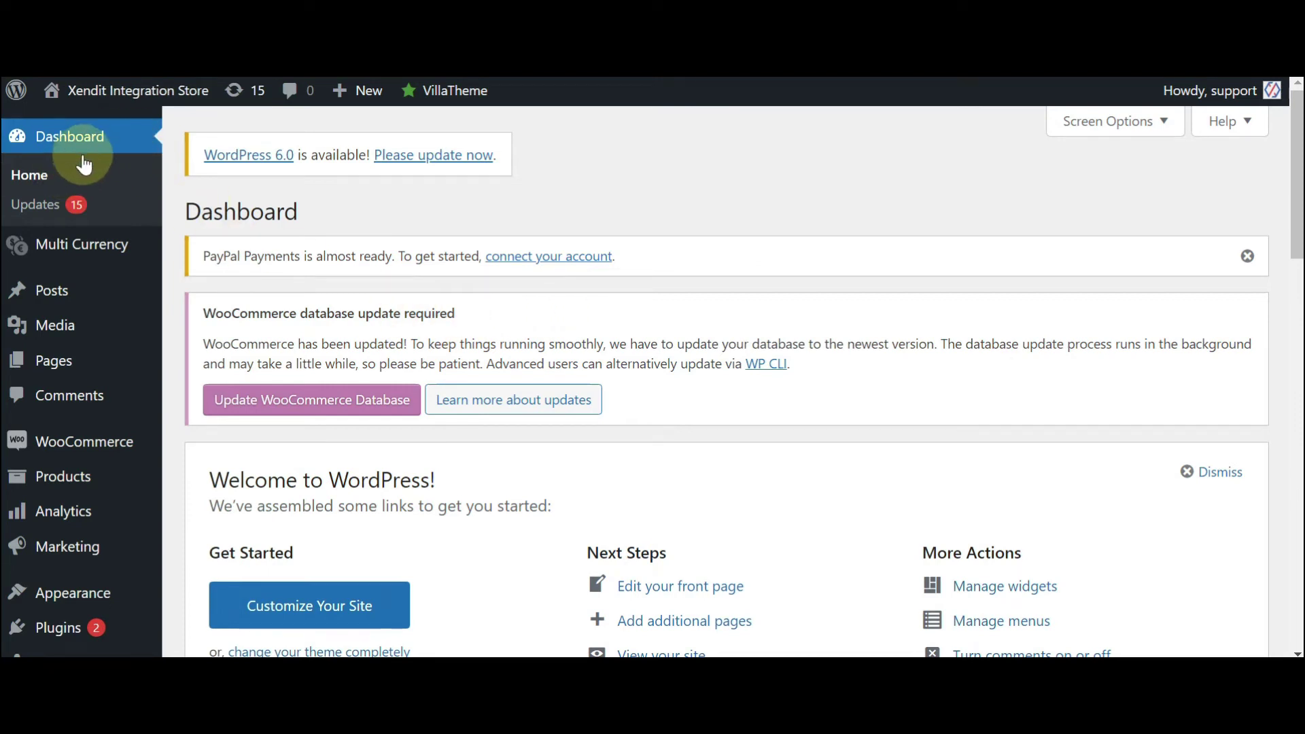
pyautogui.scroll(-2, 88, 337)
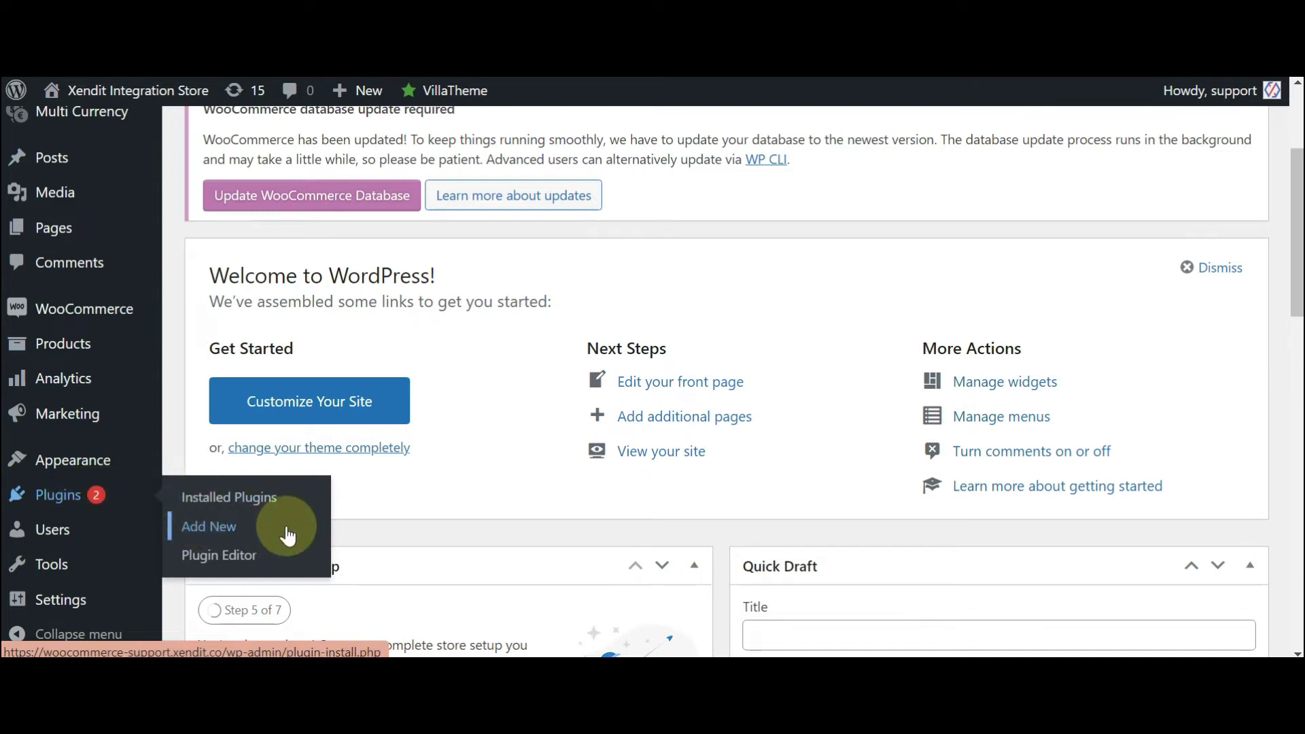
# Step: Go to Plugins > Add New in the WordPress admin sidebar
pyautogui.click(287, 536)
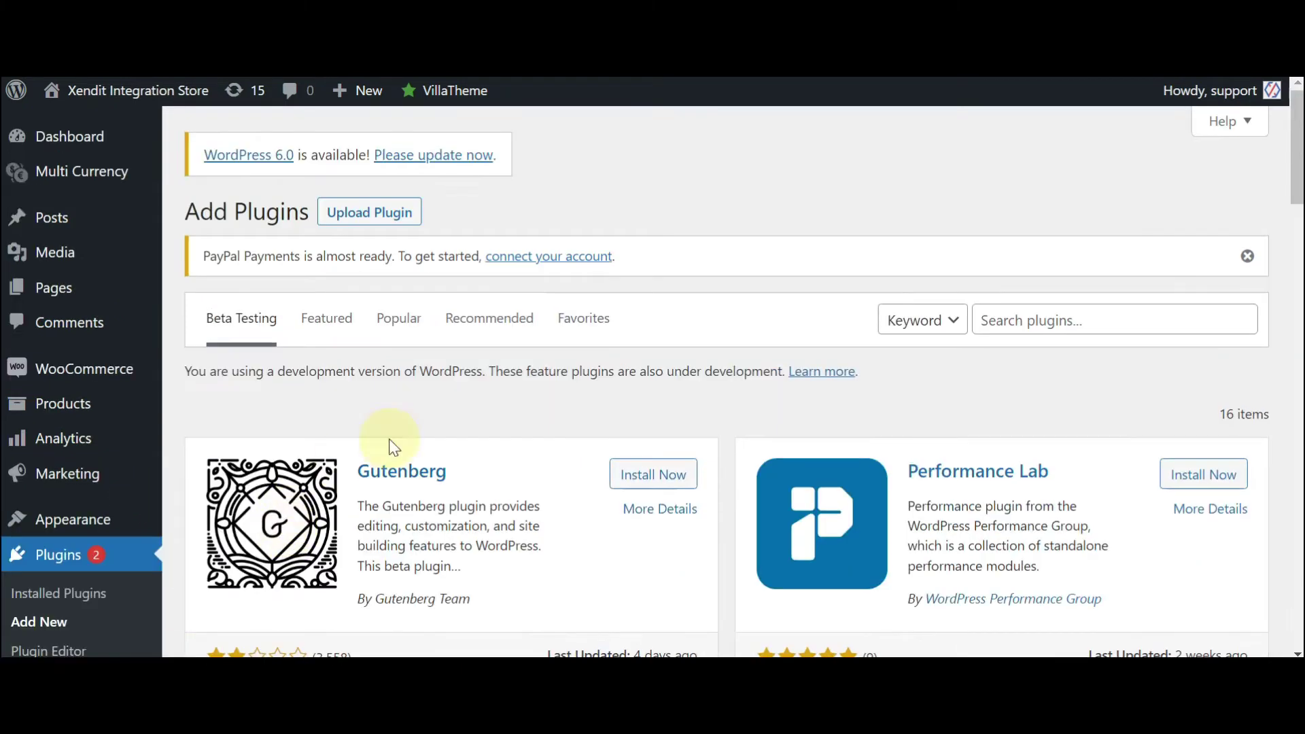
# Step: Search for 'woocommerce xendit', then install and activate the Woocommerce – Xendit plugin
pyautogui.click(1018, 321)
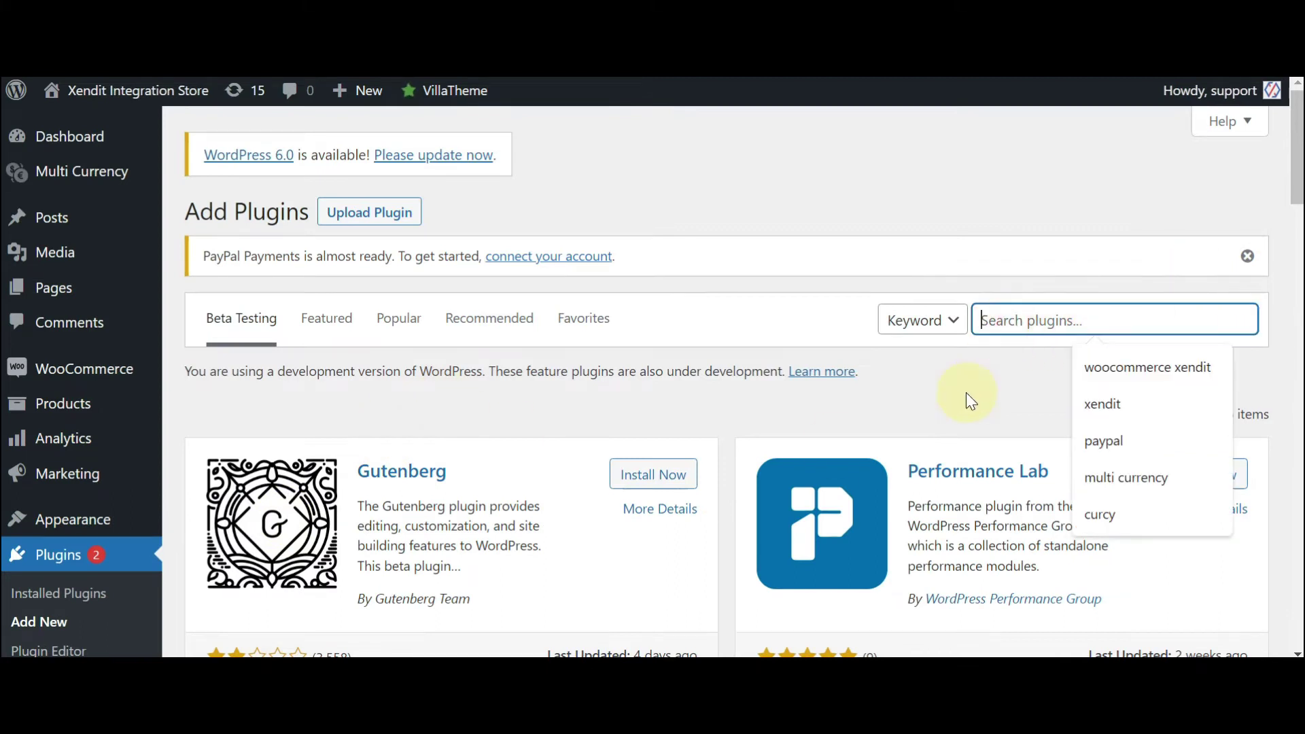
pyautogui.write('woocommerce x')
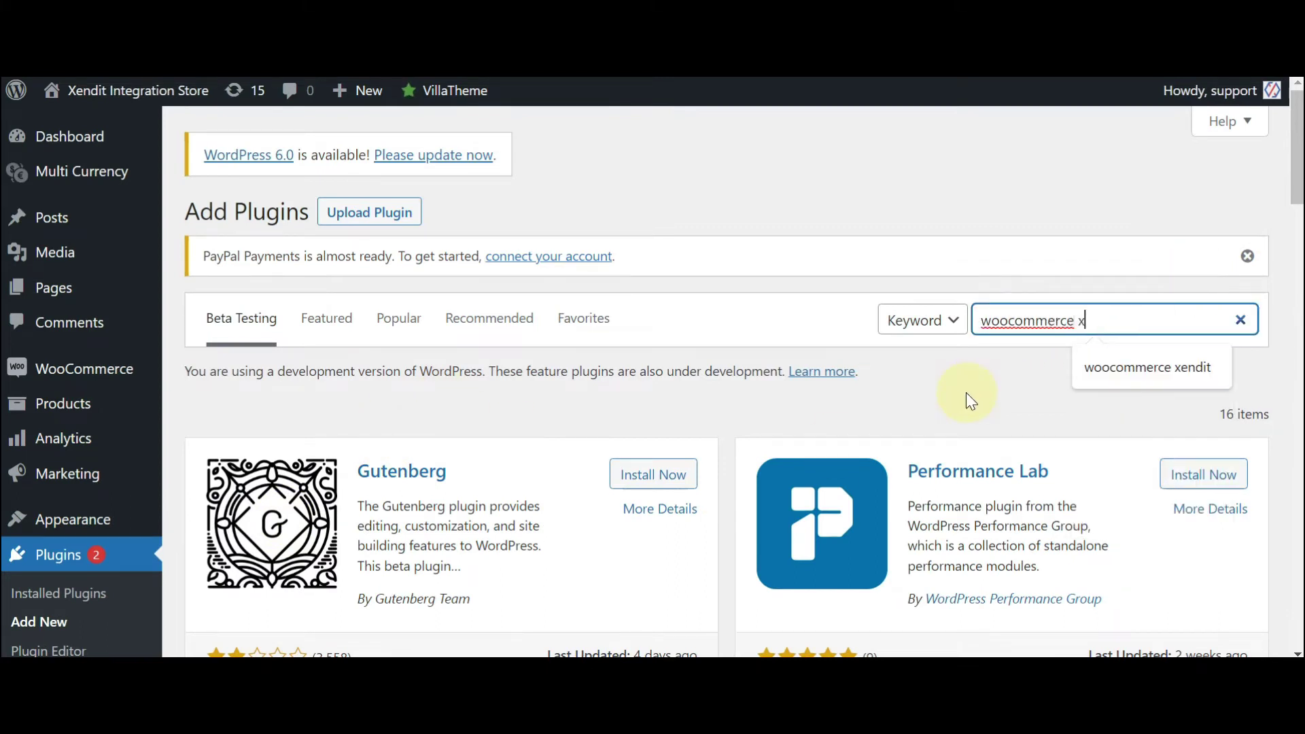
pyautogui.write('endit')
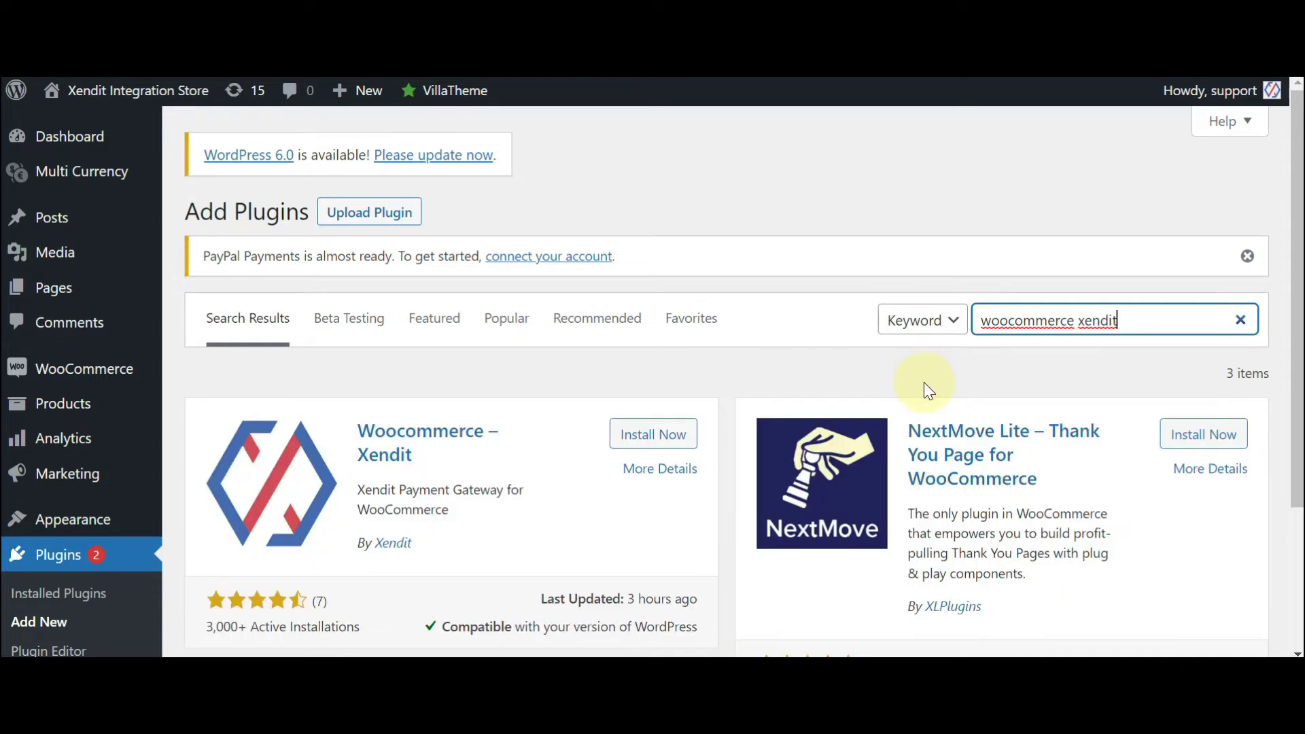
pyautogui.click(667, 446)
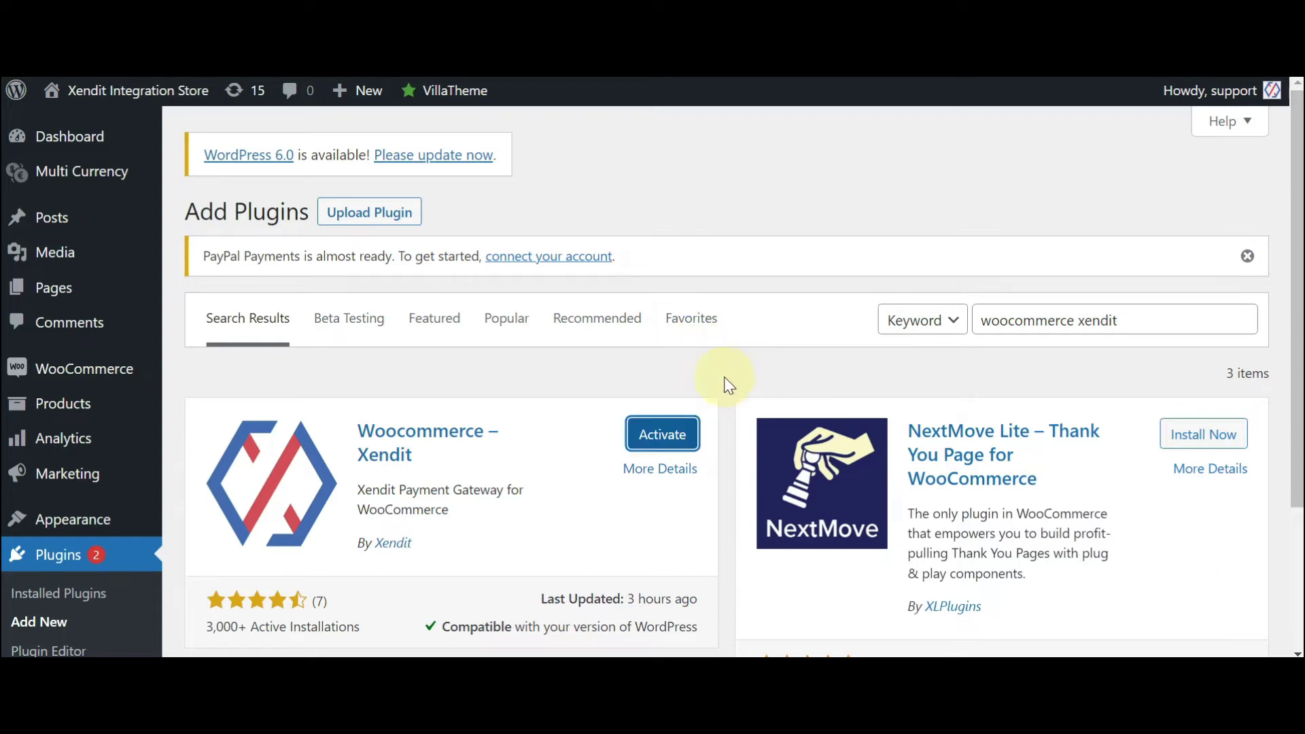
pyautogui.click(663, 438)
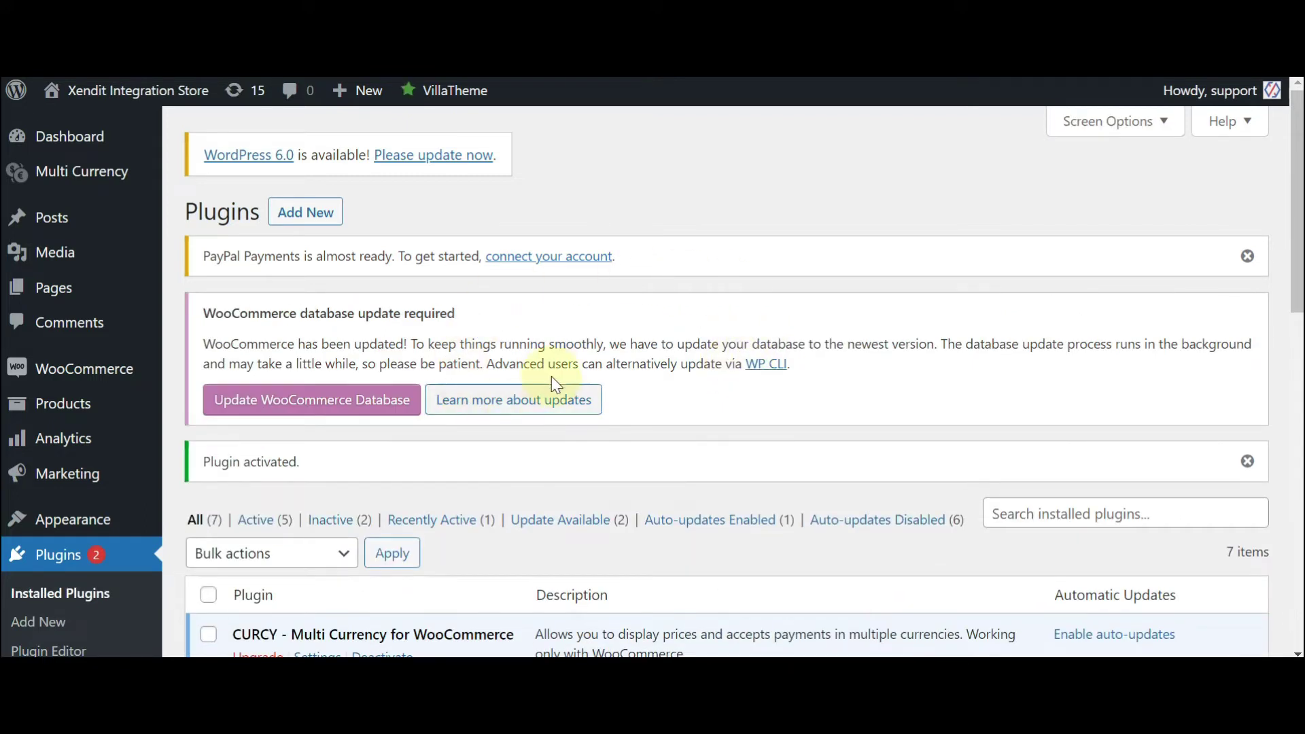
pyautogui.scroll(-1, 550, 378)
pyautogui.scroll(-3, 548, 375)
pyautogui.scroll(-2, 437, 374)
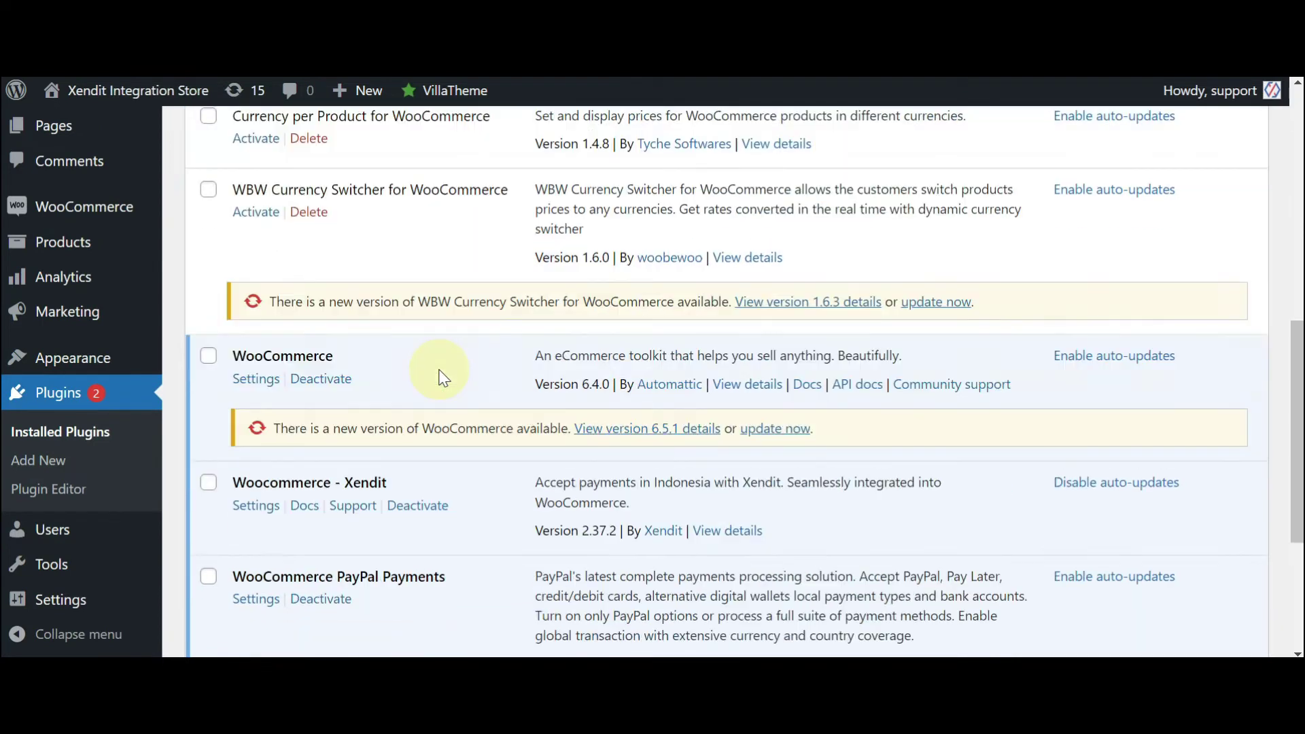
pyautogui.scroll(-1, 437, 373)
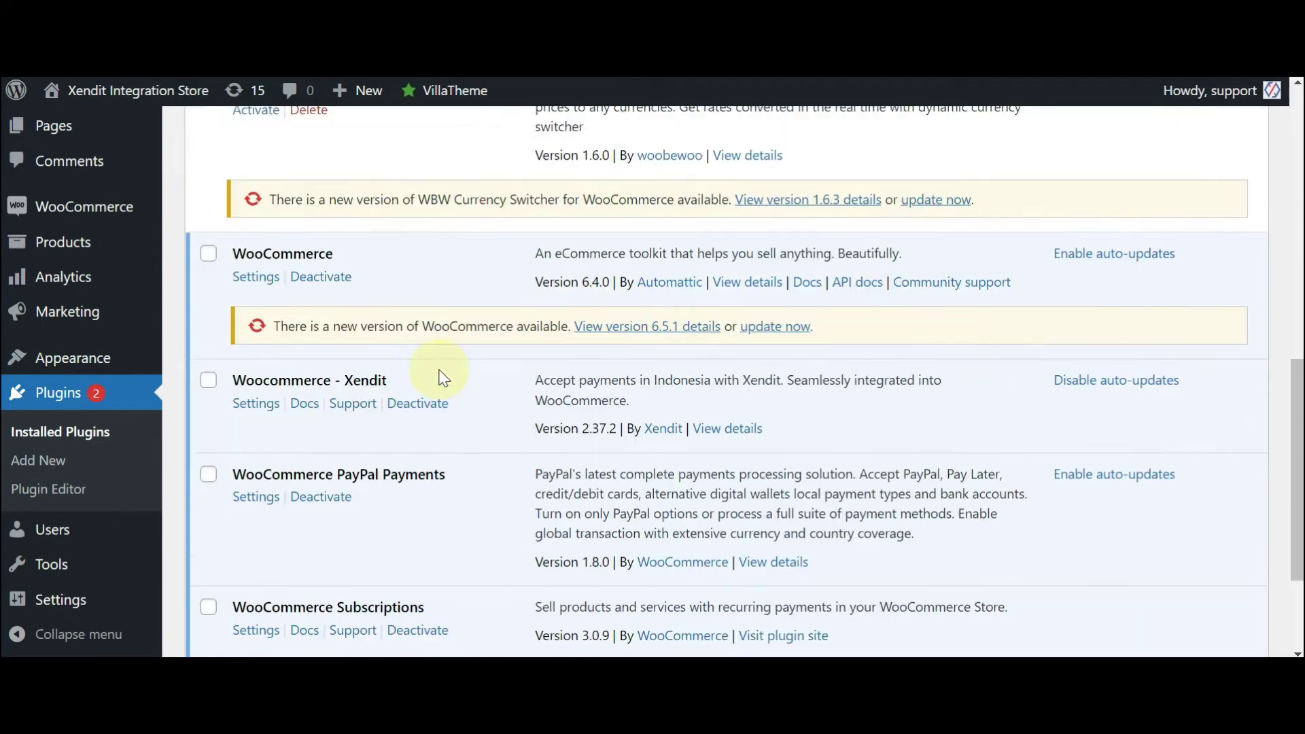
# Step: Open the Settings link for Woocommerce - Xendit in the Installed Plugins list
pyautogui.click(254, 409)
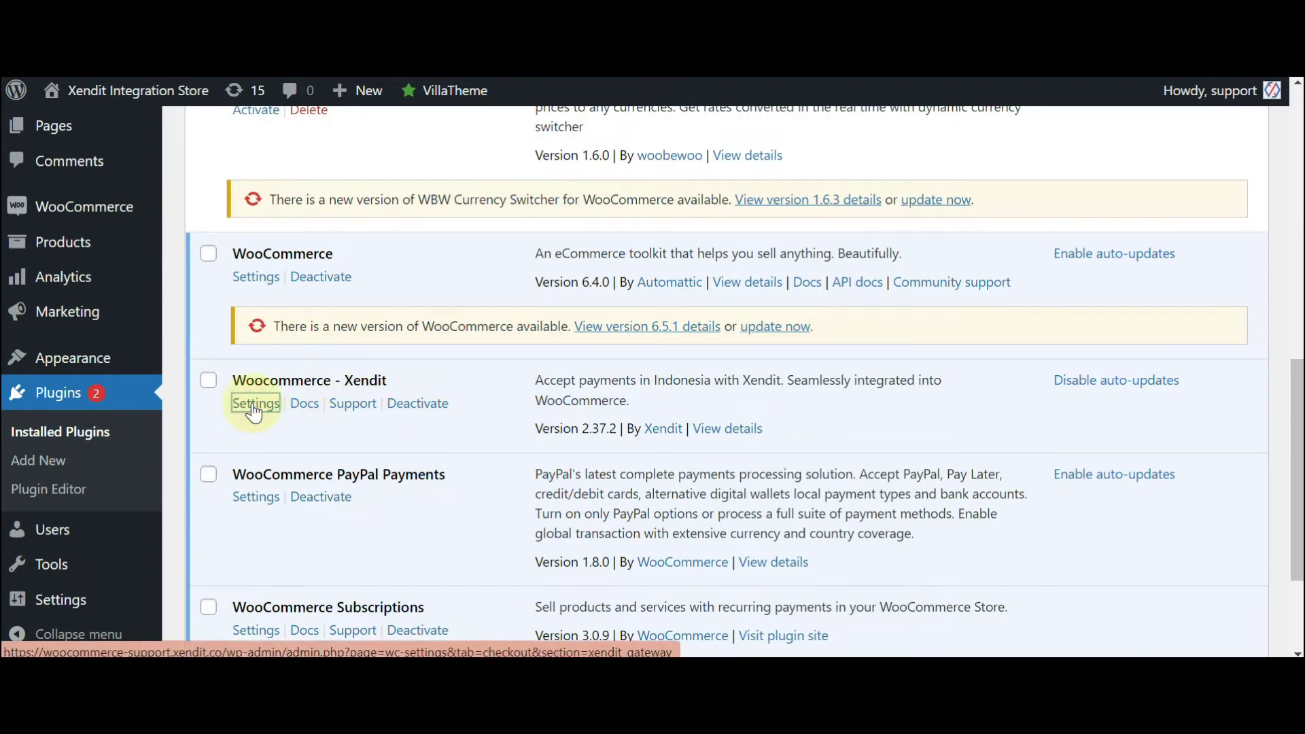
pyautogui.scroll(-1, 297, 408)
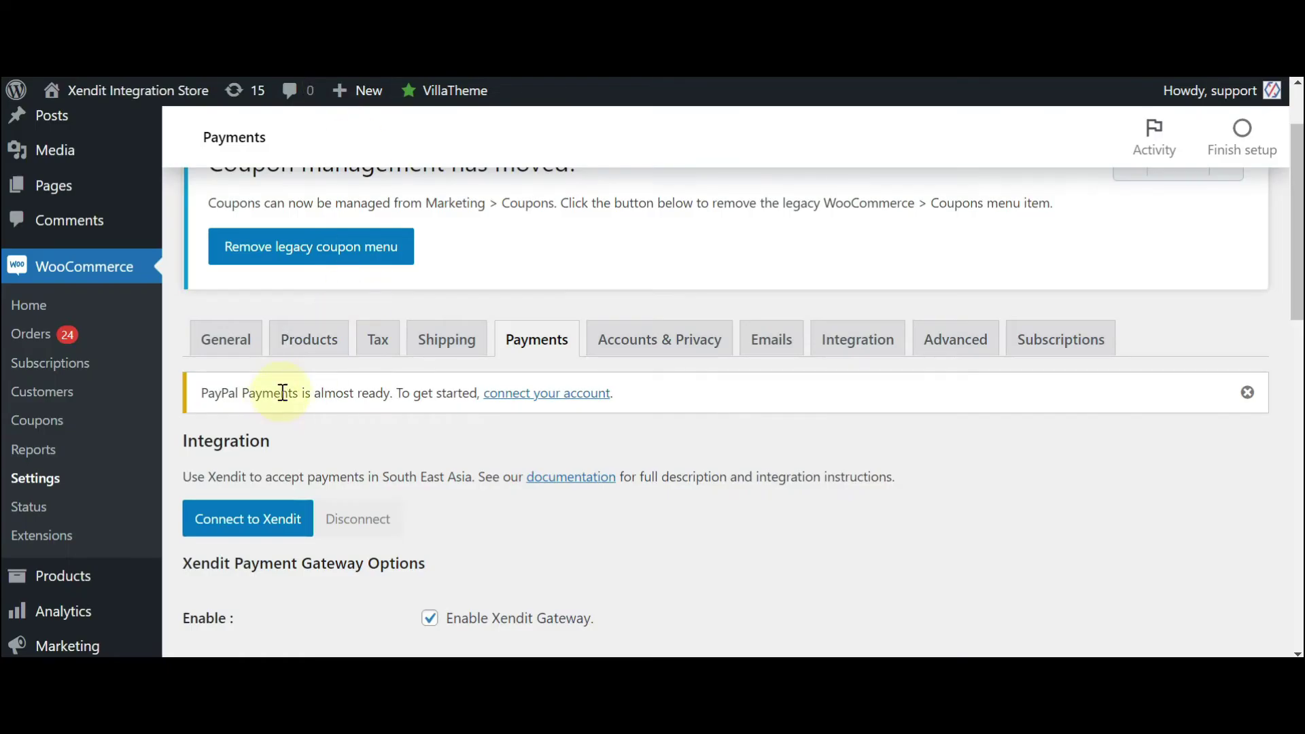
# Step: Open the Connect to Xendit link in a new browser tab and switch to it
pyautogui.rightClick(240, 528)
pyautogui.click(344, 288)
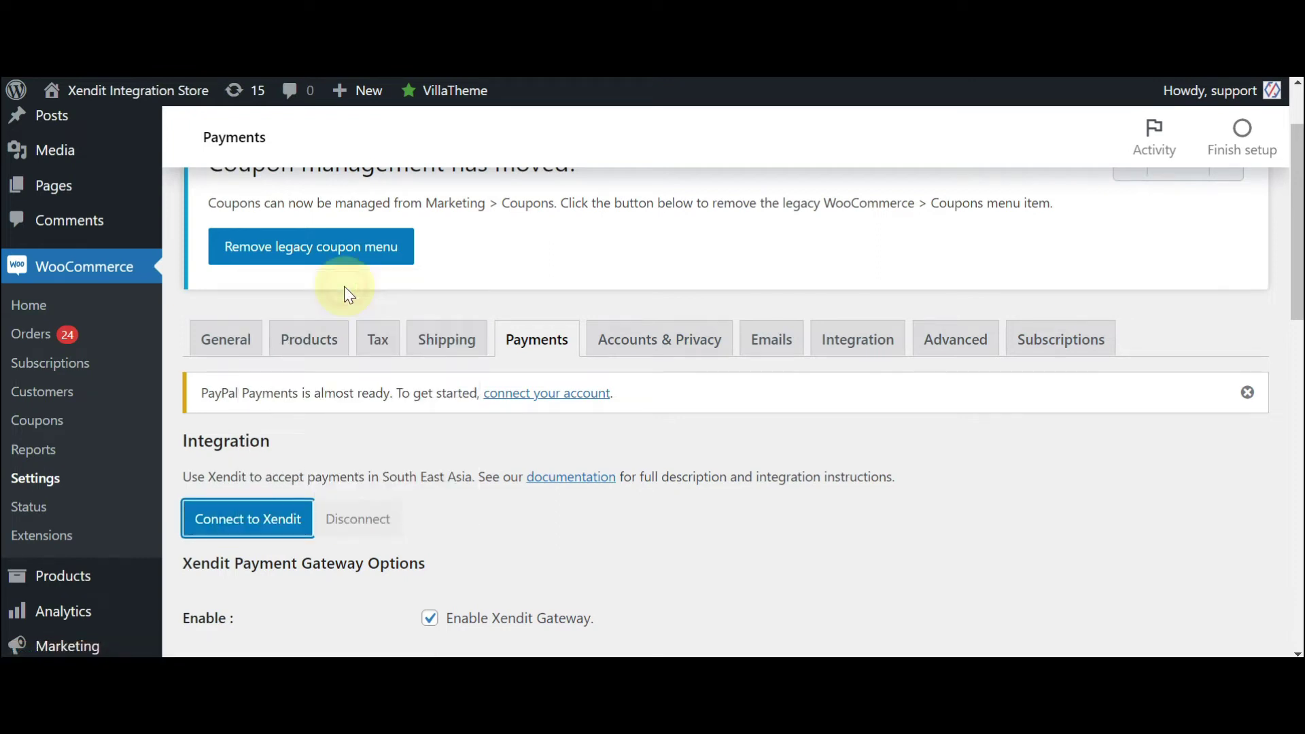
pyautogui.hotkey('ctrl', 'Tab')
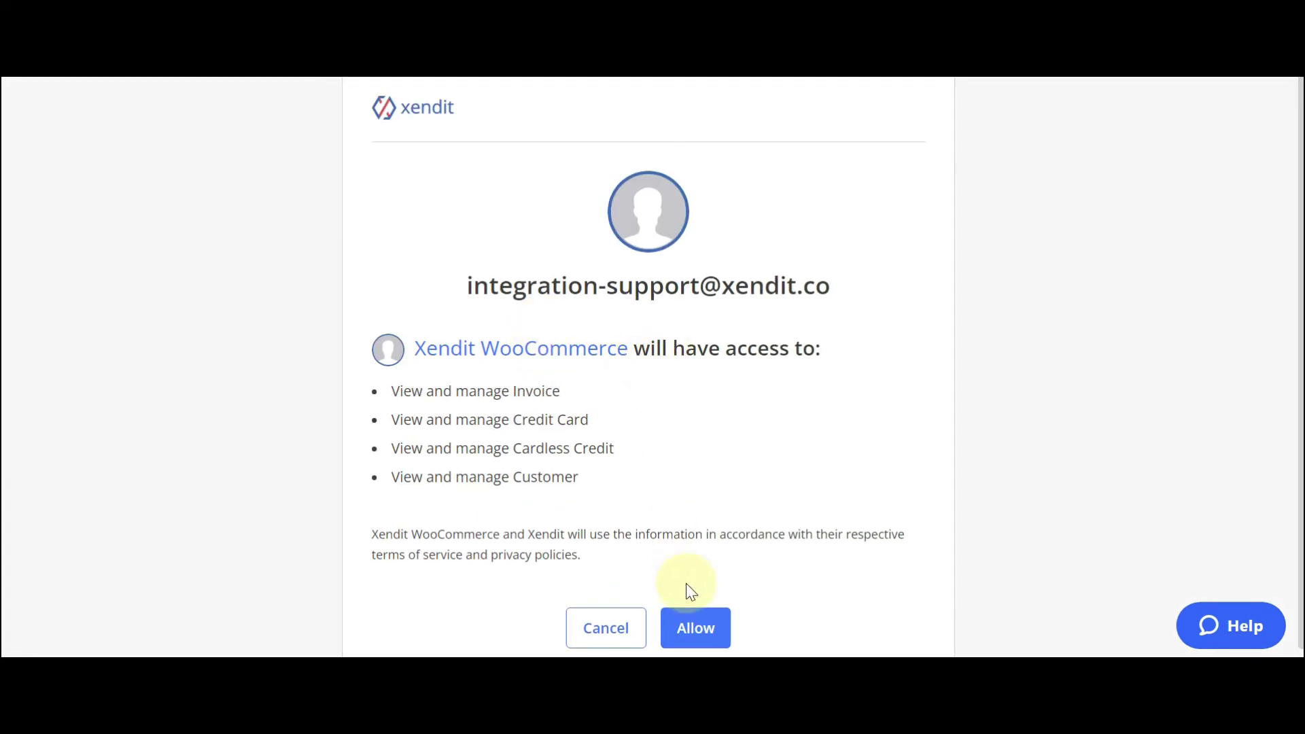
# Step: Allow Xendit WooCommerce access to the account and dismiss the success message
pyautogui.click(685, 626)
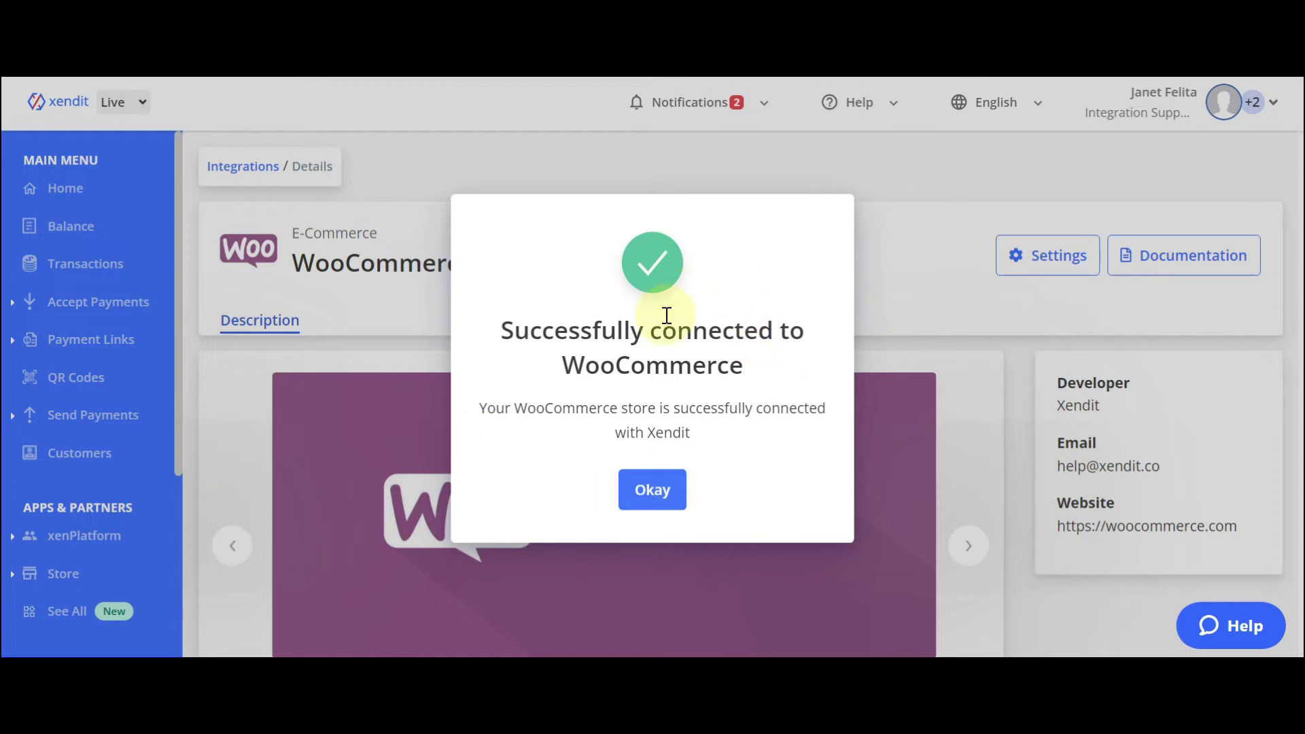
pyautogui.click(652, 491)
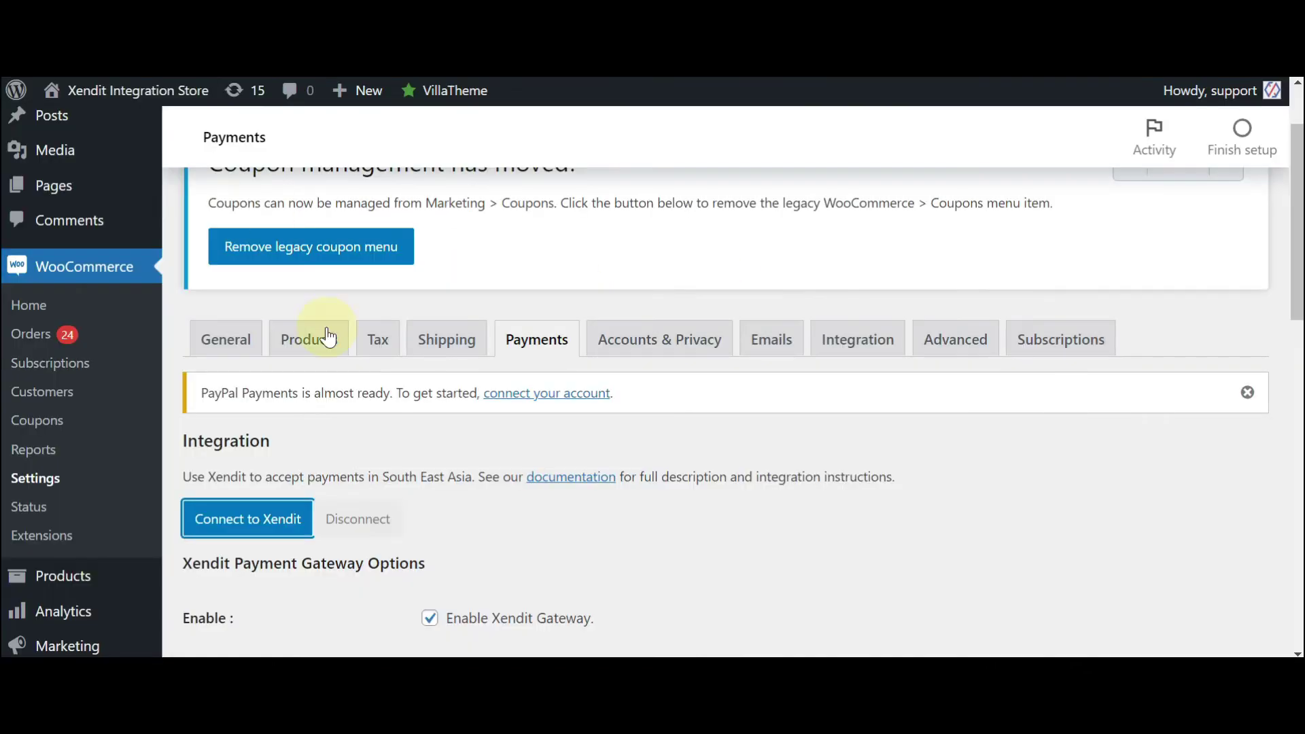
pyautogui.scroll(-2, 510, 470)
pyautogui.scroll(-1, 234, 513)
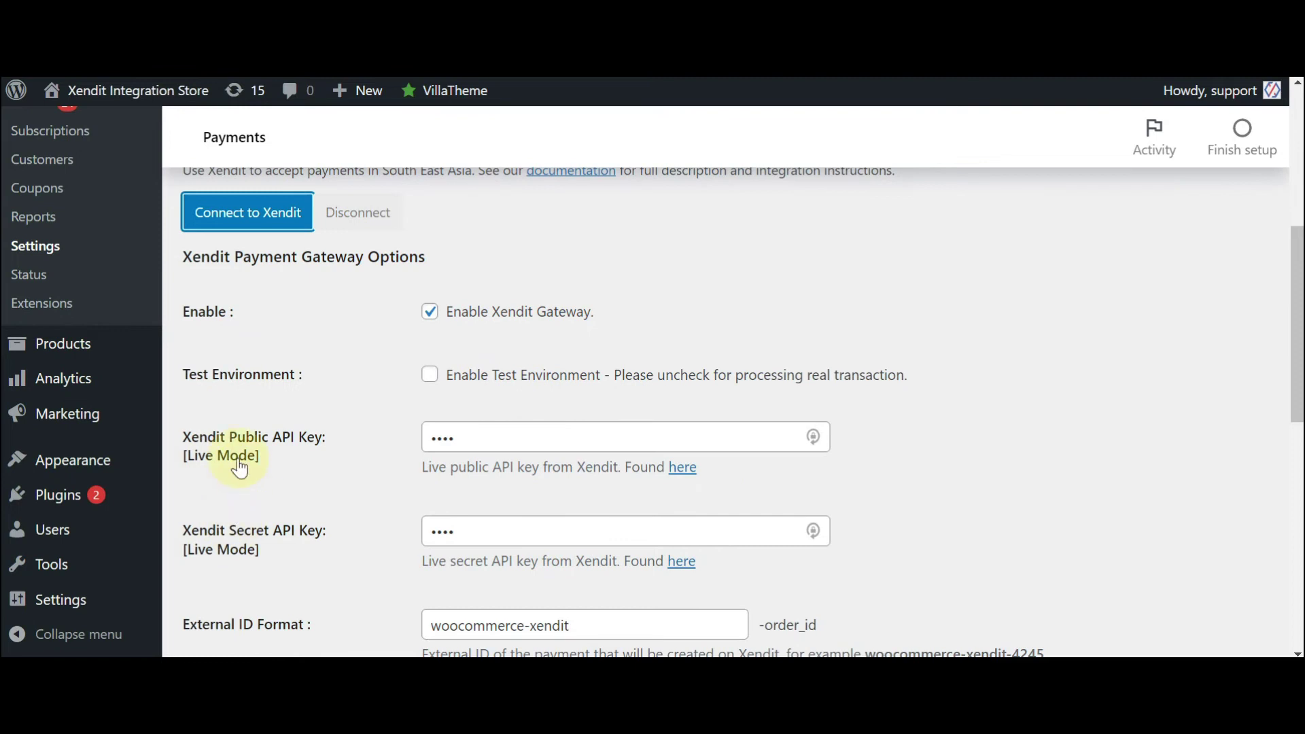
# Step: Enable the Xendit test environment and open the test API keys page in a new tab
pyautogui.click(429, 375)
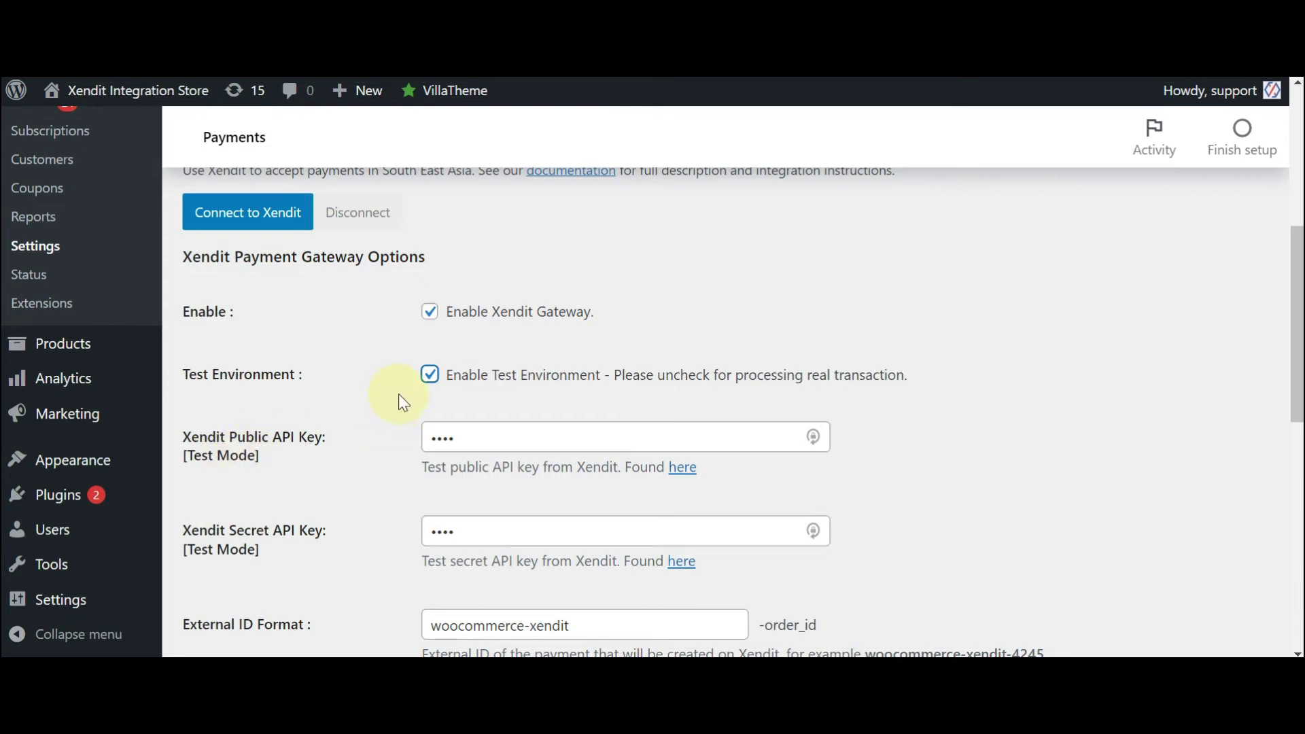
pyautogui.rightClick(681, 468)
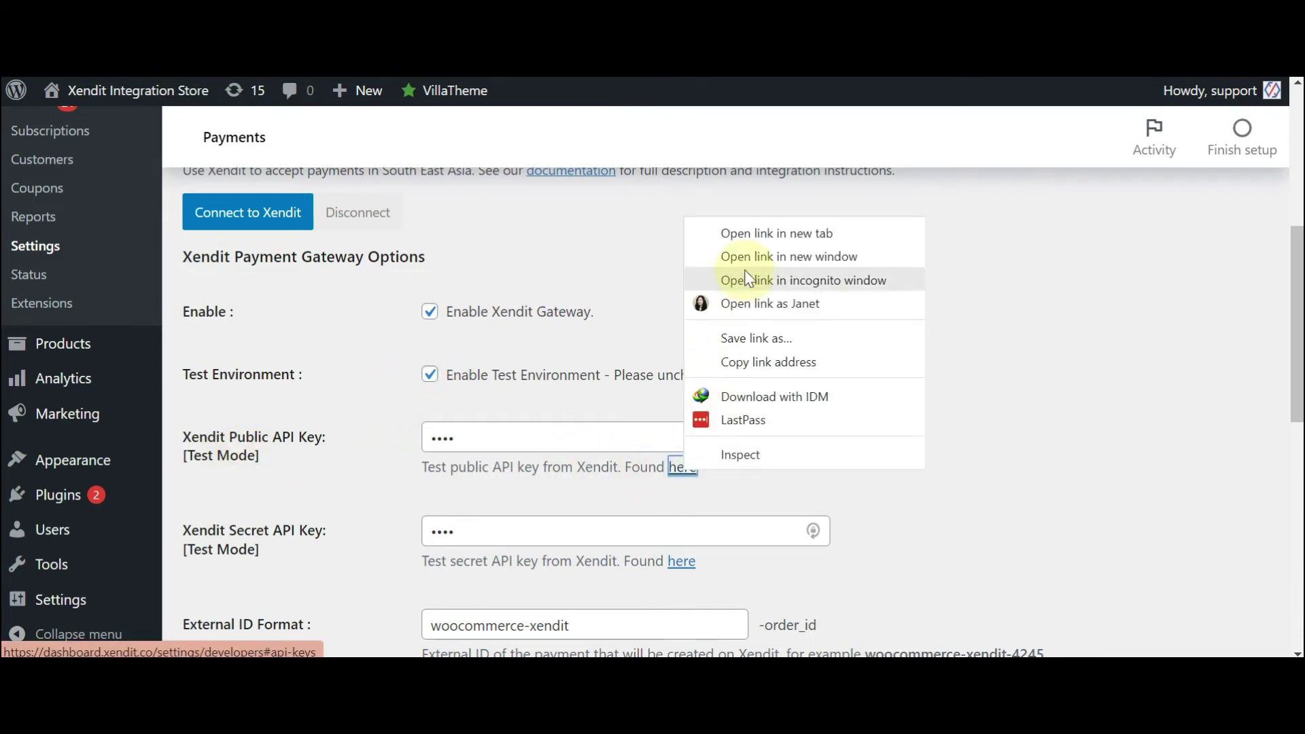
pyautogui.click(764, 234)
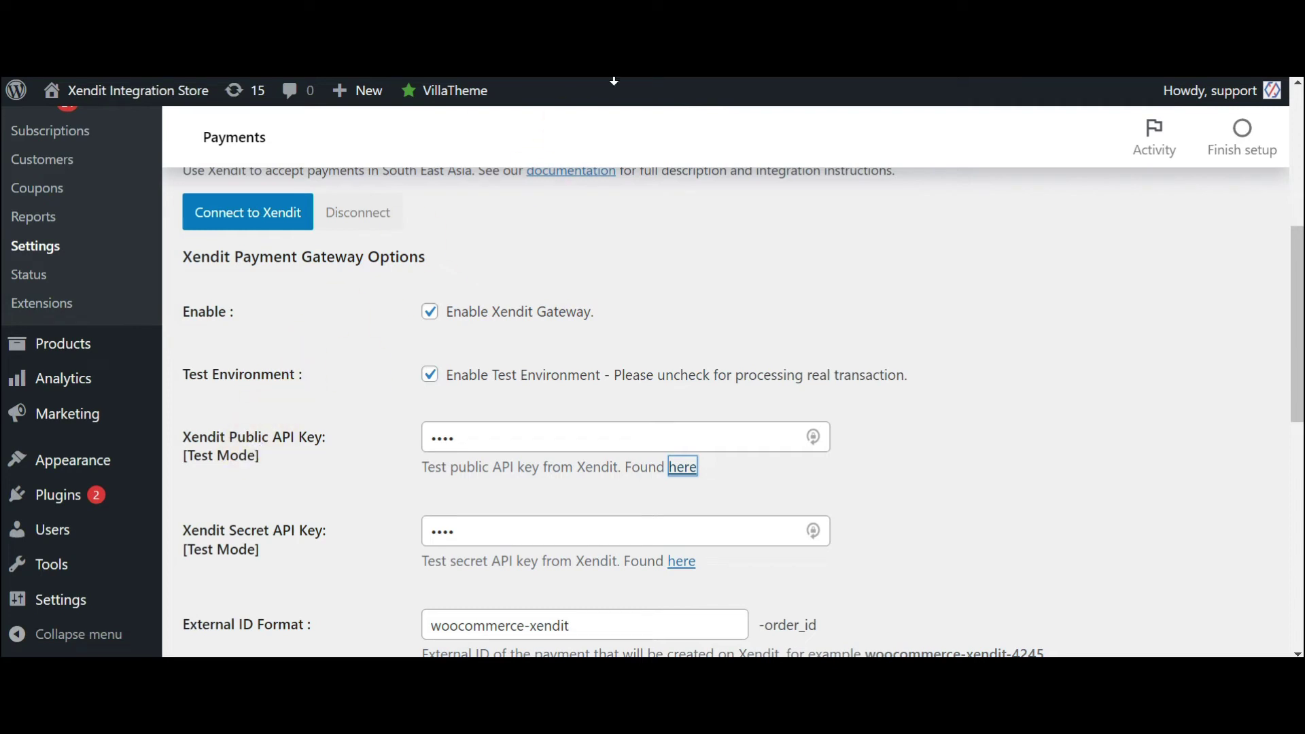
pyautogui.hotkey('ctrl', 'Tab')
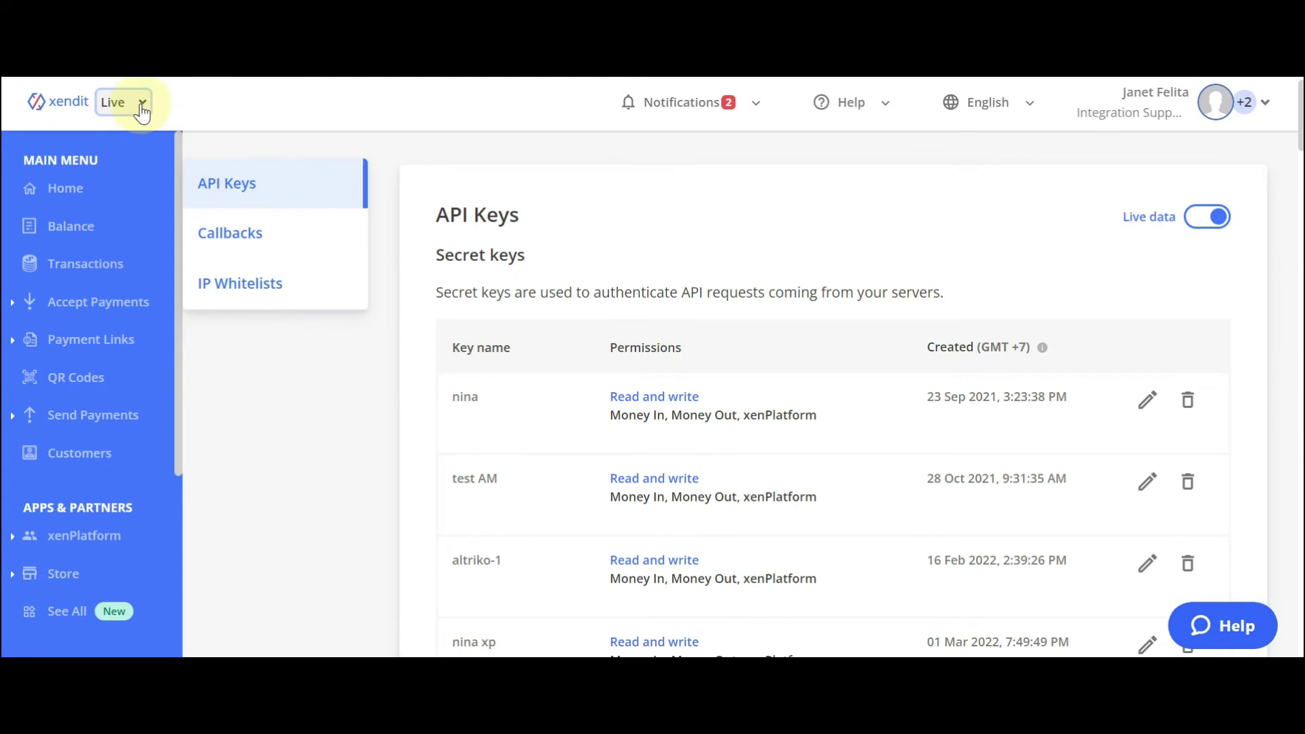
# Step: Switch Xendit Dashboard to Test Mode, copy the test public key, and select WooCommerce's test key field
pyautogui.click(140, 105)
pyautogui.click(136, 173)
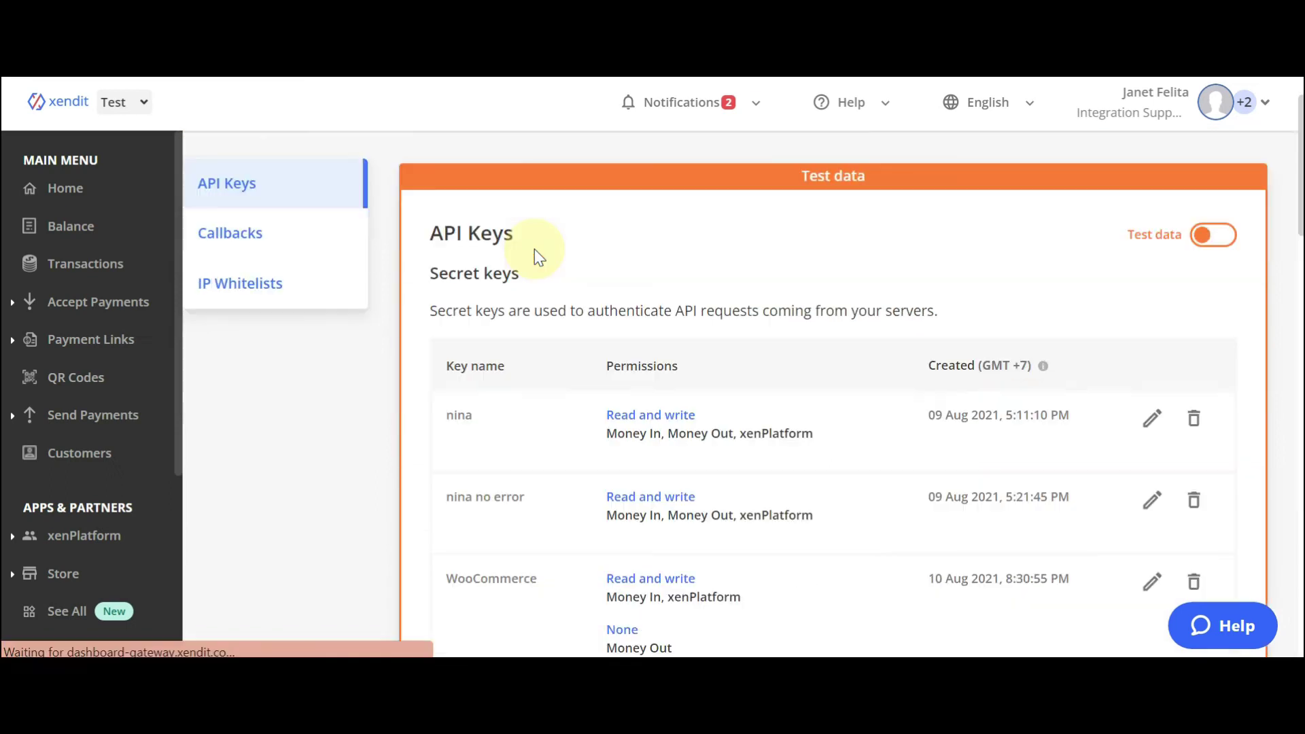
pyautogui.scroll(-3, 535, 249)
pyautogui.scroll(-3, 542, 260)
pyautogui.scroll(-1, 547, 251)
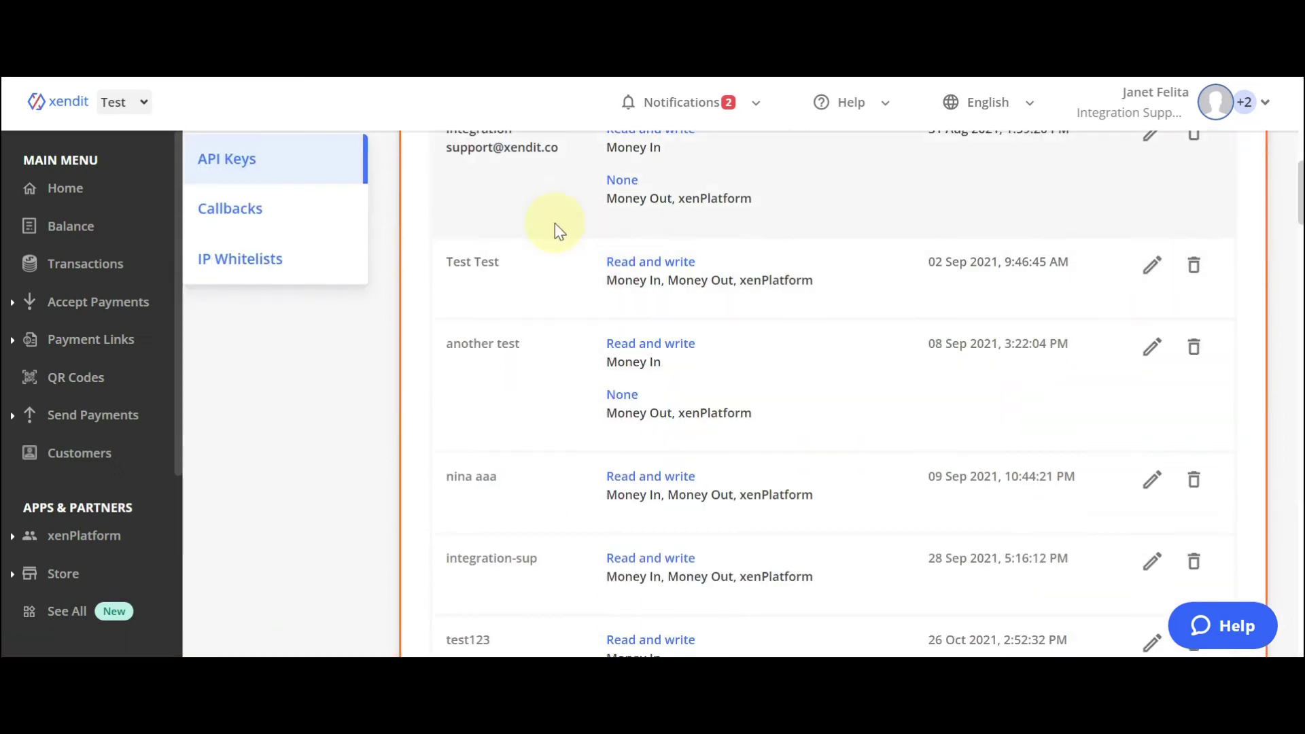
pyautogui.scroll(-5, 556, 223)
pyautogui.scroll(-3, 553, 236)
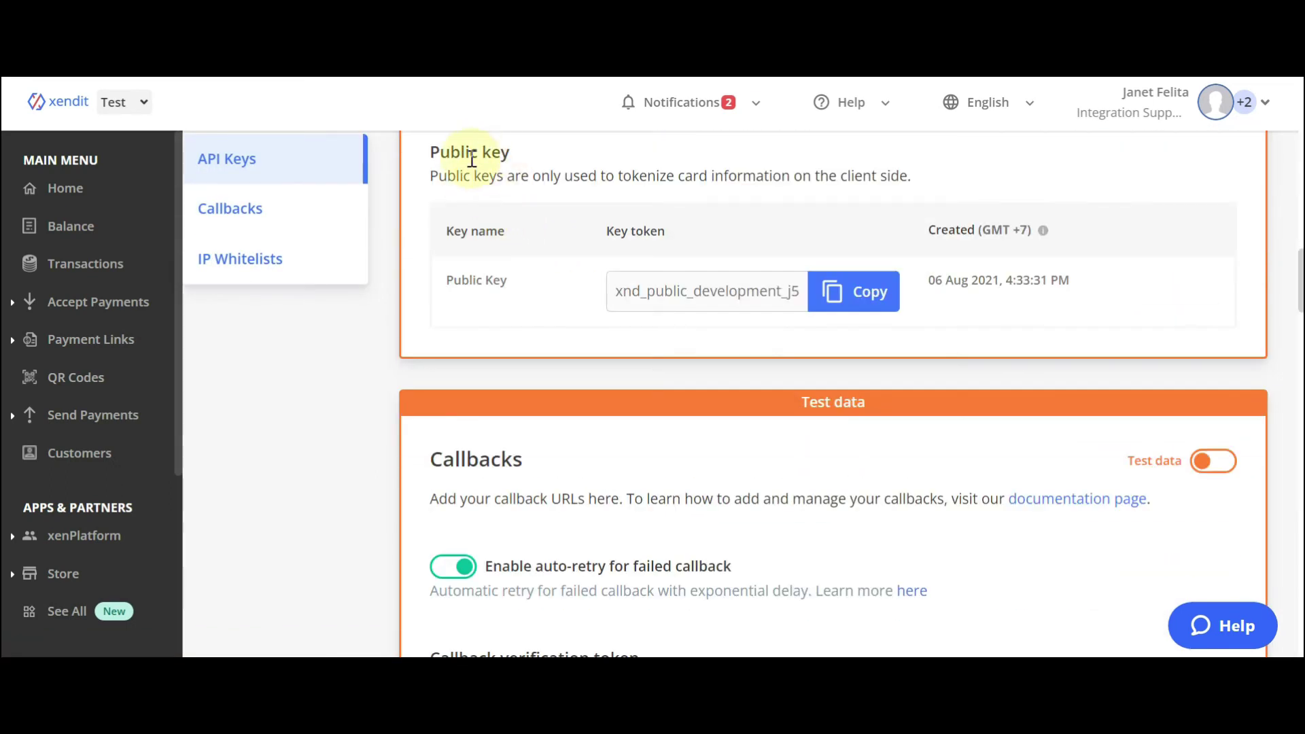
pyautogui.click(842, 292)
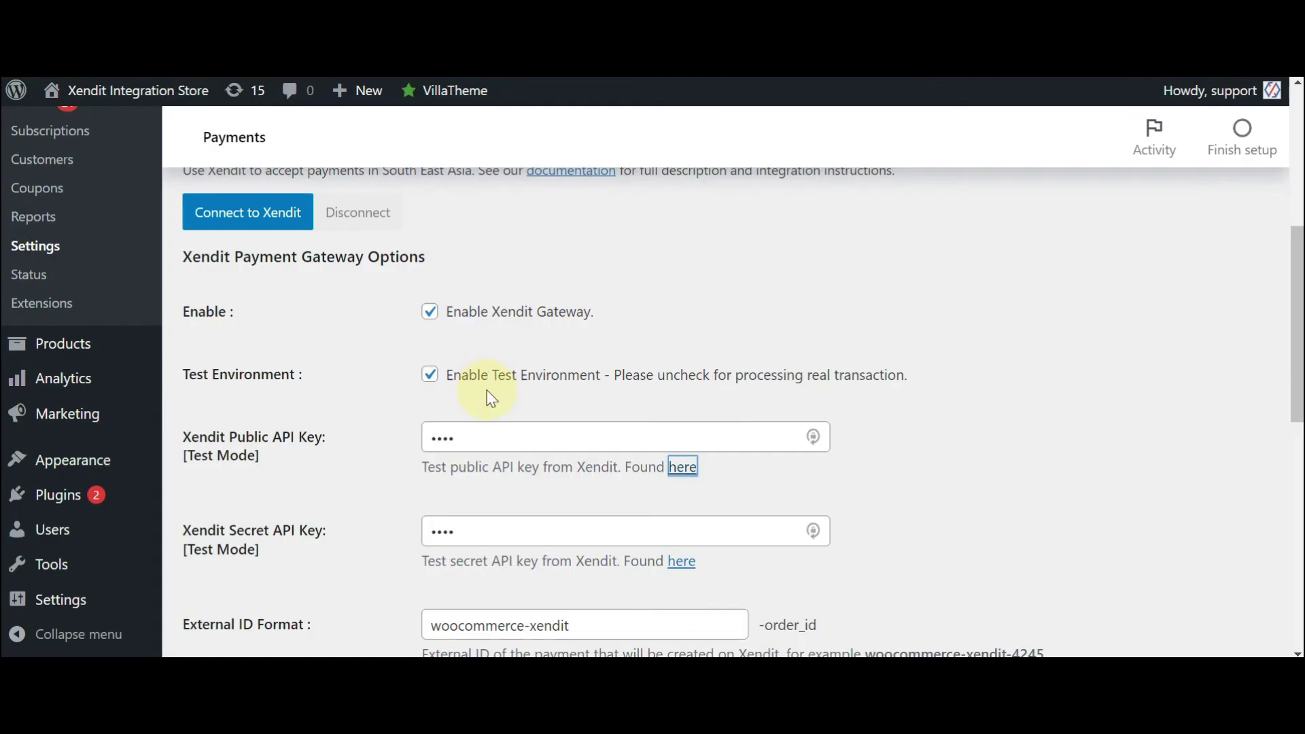
pyautogui.click(476, 437)
# Step: Paste the test public key into Public API Key [Test Mode], save, then uncheck test environment
pyautogui.hotkey('ctrl', 'a')
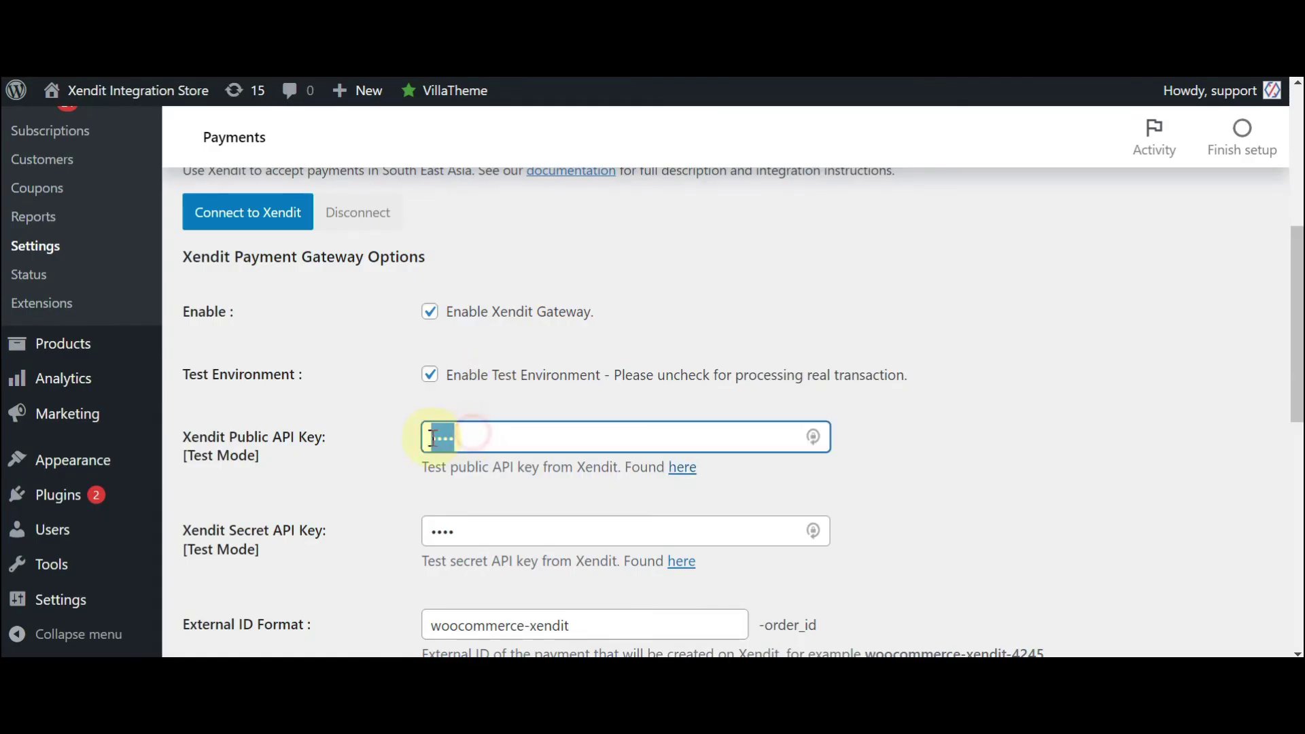
pyautogui.hotkey('ctrl', 'v')
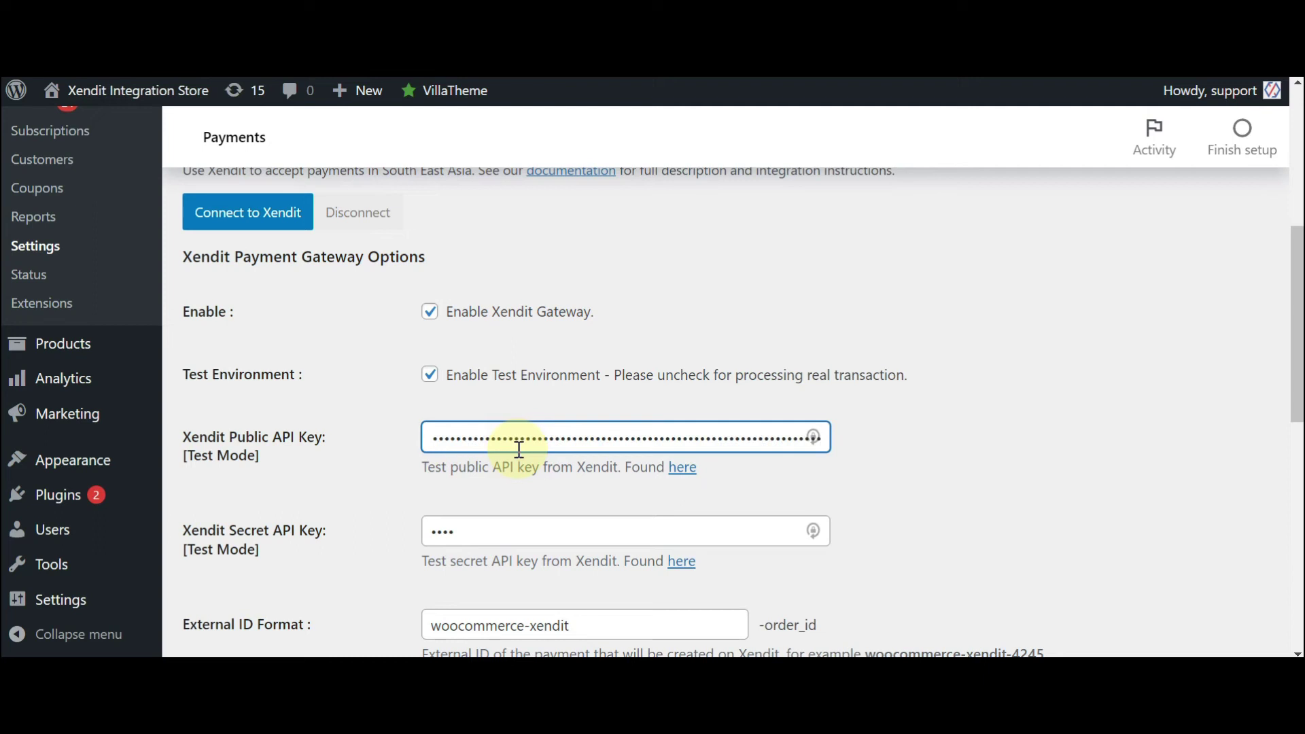
pyautogui.scroll(-1, 465, 443)
pyautogui.scroll(-3, 460, 443)
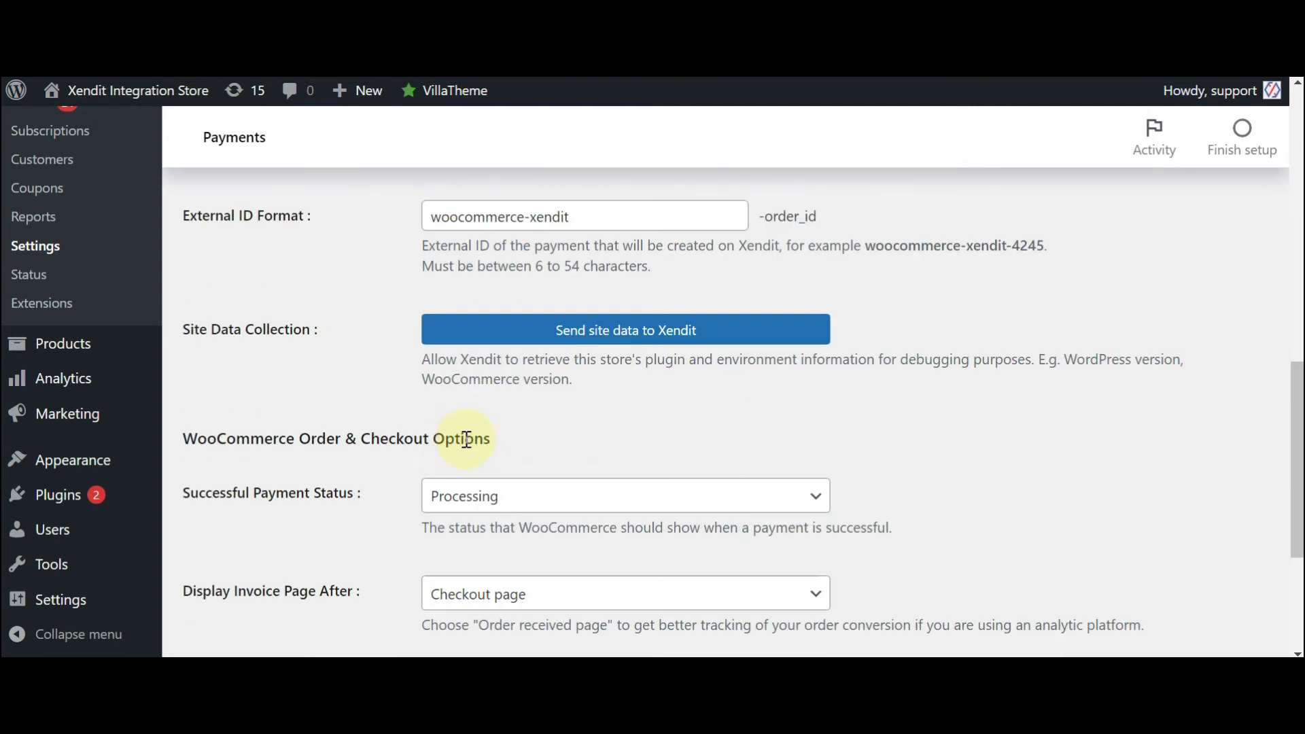
pyautogui.scroll(-3, 429, 449)
pyautogui.click(245, 554)
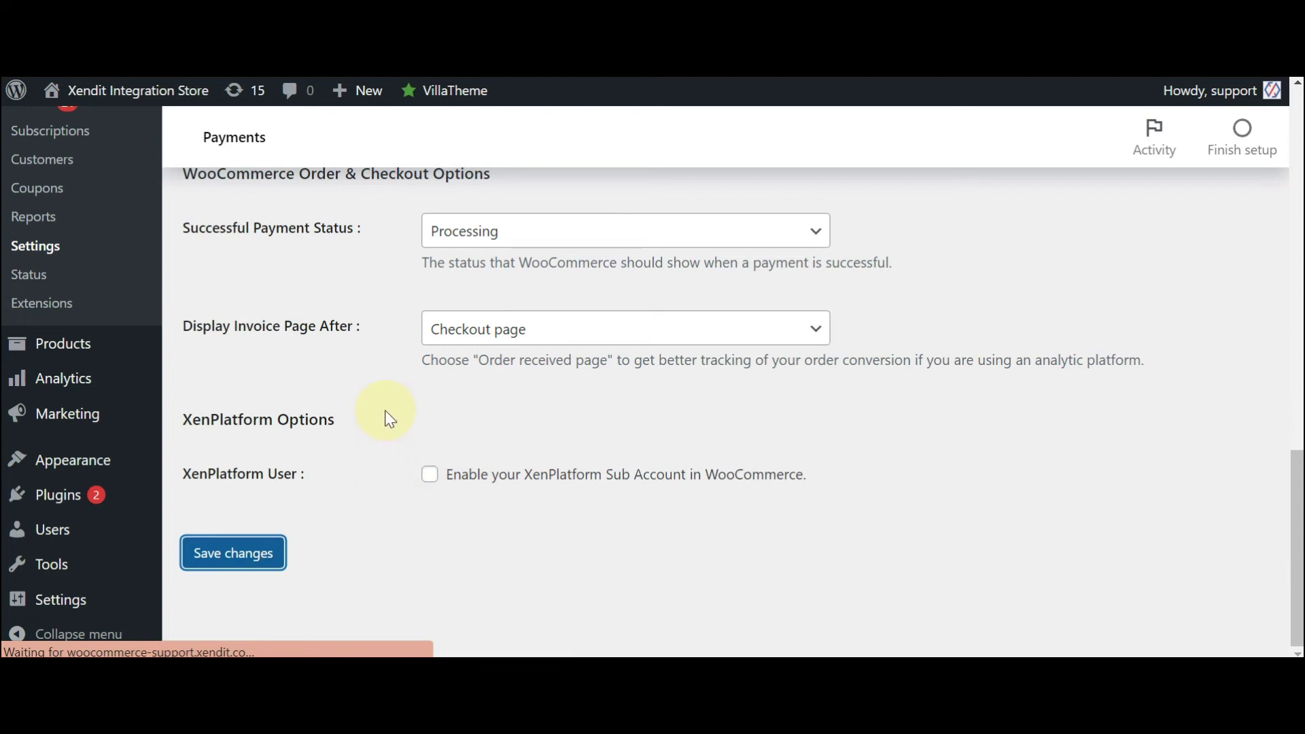
pyautogui.scroll(-3, 439, 388)
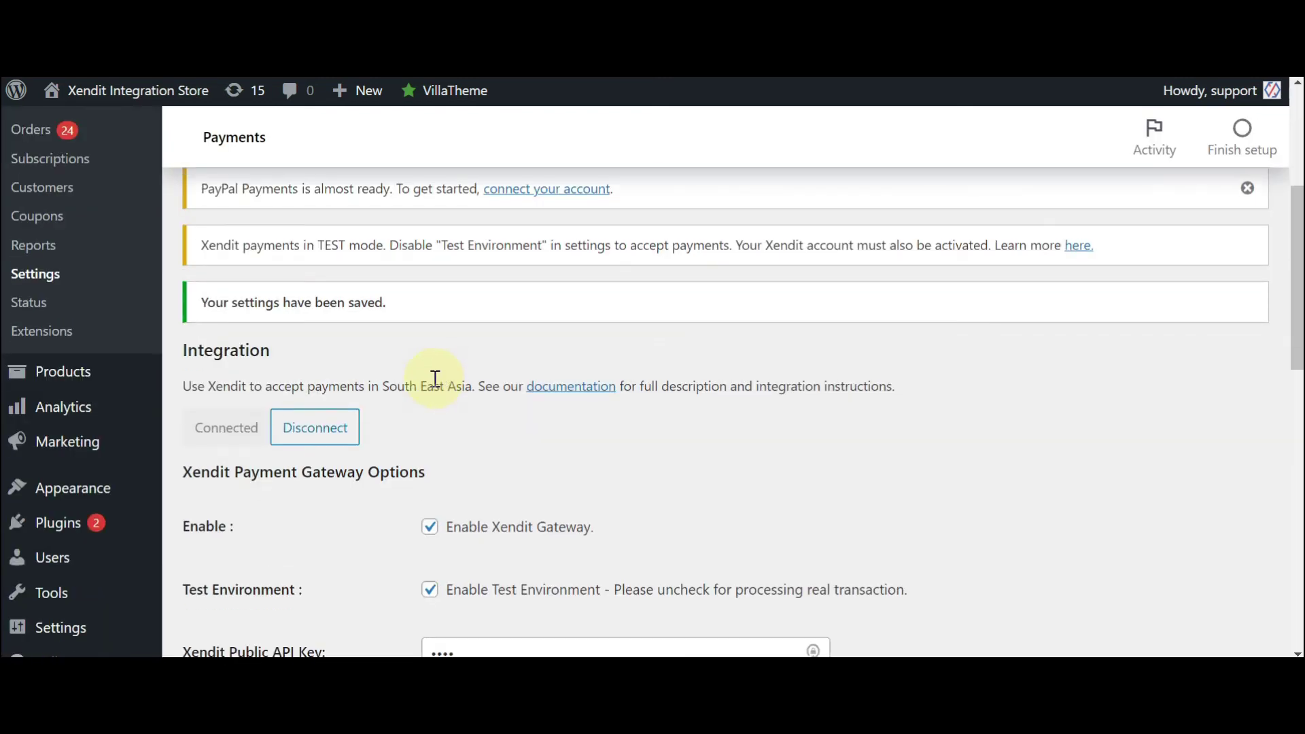
pyautogui.scroll(-3, 438, 337)
pyautogui.click(430, 284)
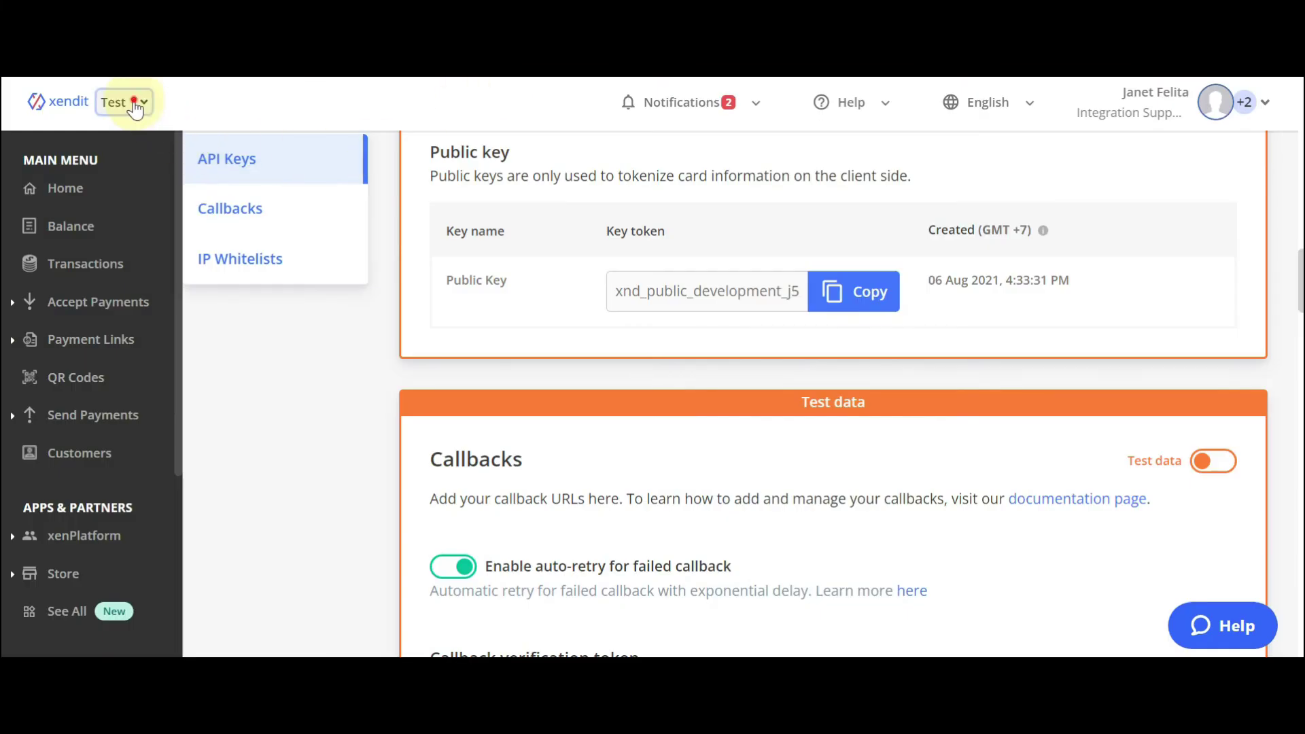
# Step: Switch Xendit Dashboard to Live Mode and copy the live public key
pyautogui.click(132, 103)
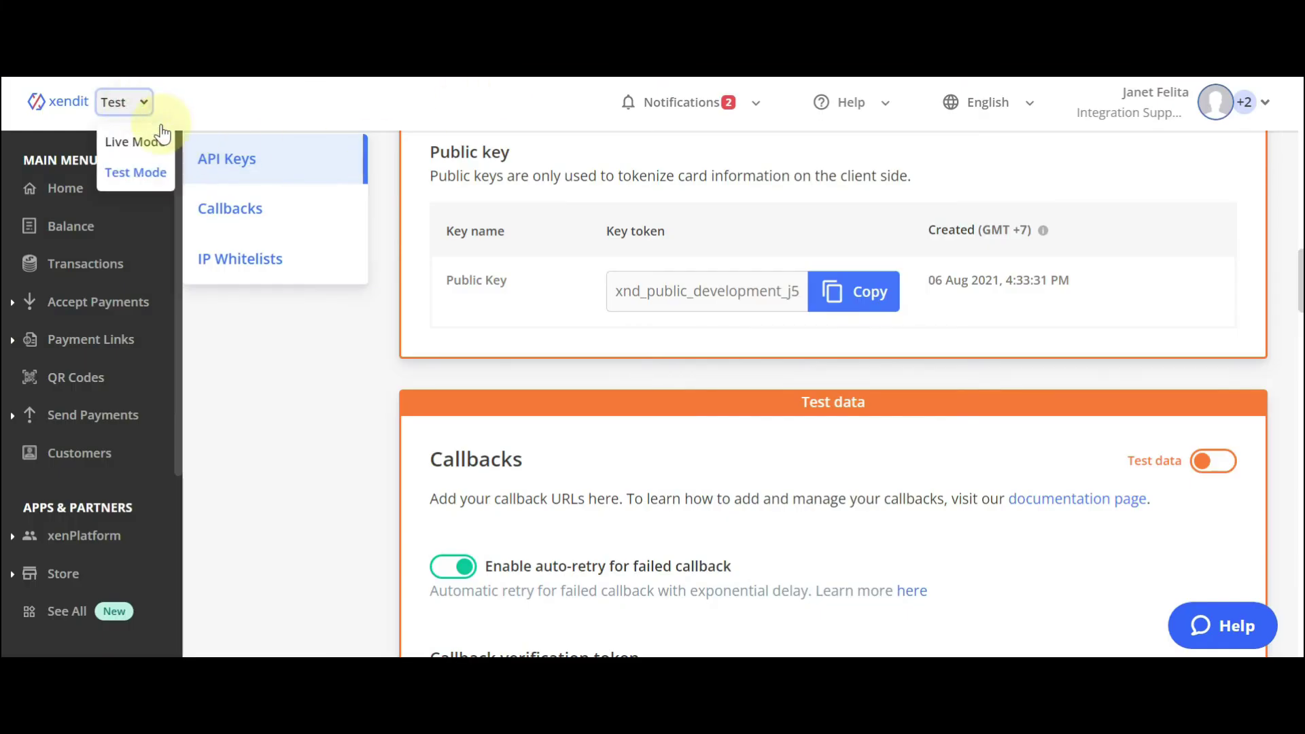
pyautogui.click(150, 145)
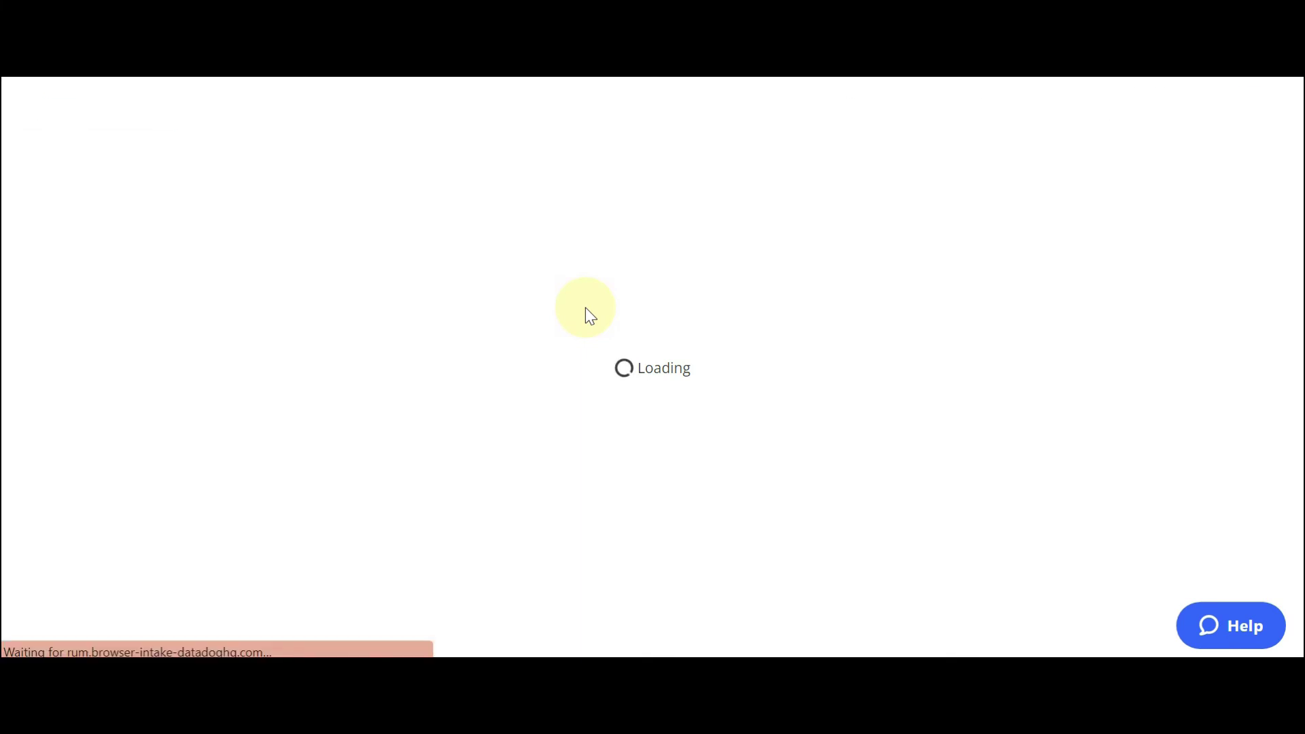
pyautogui.scroll(-5, 551, 334)
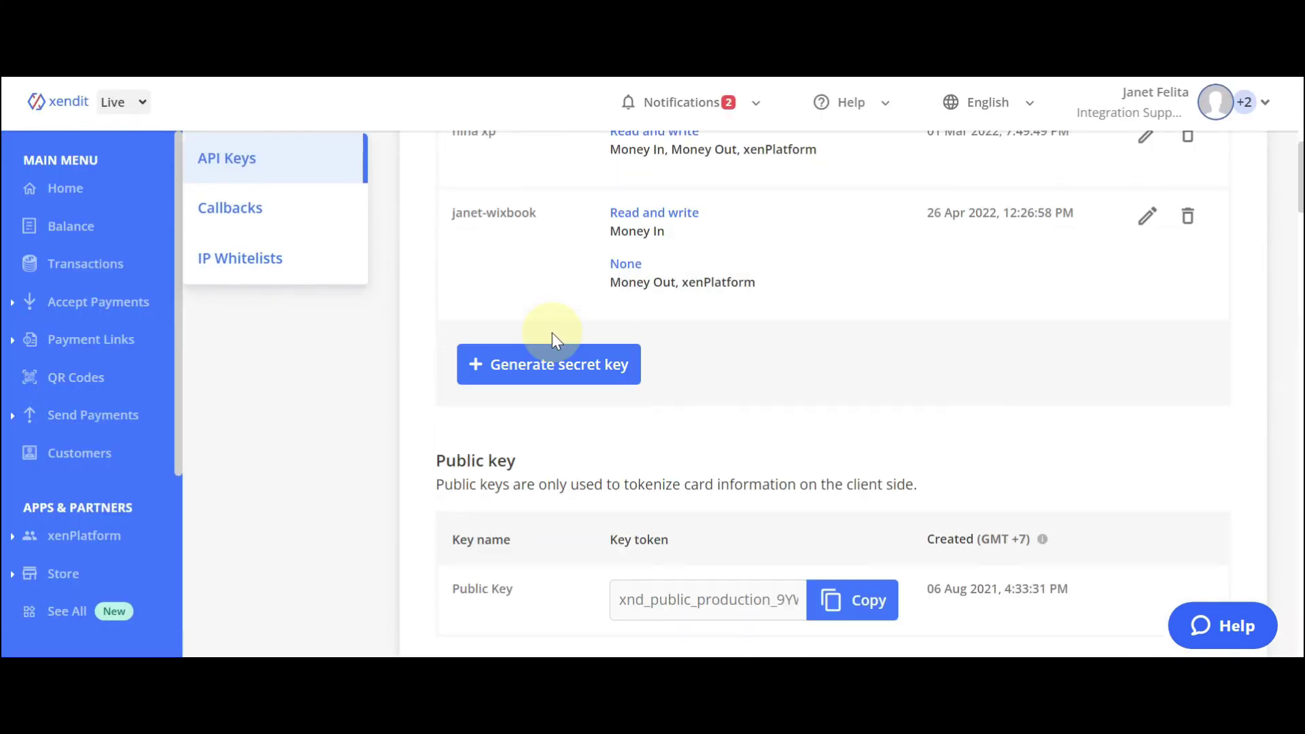
pyautogui.scroll(-2, 557, 347)
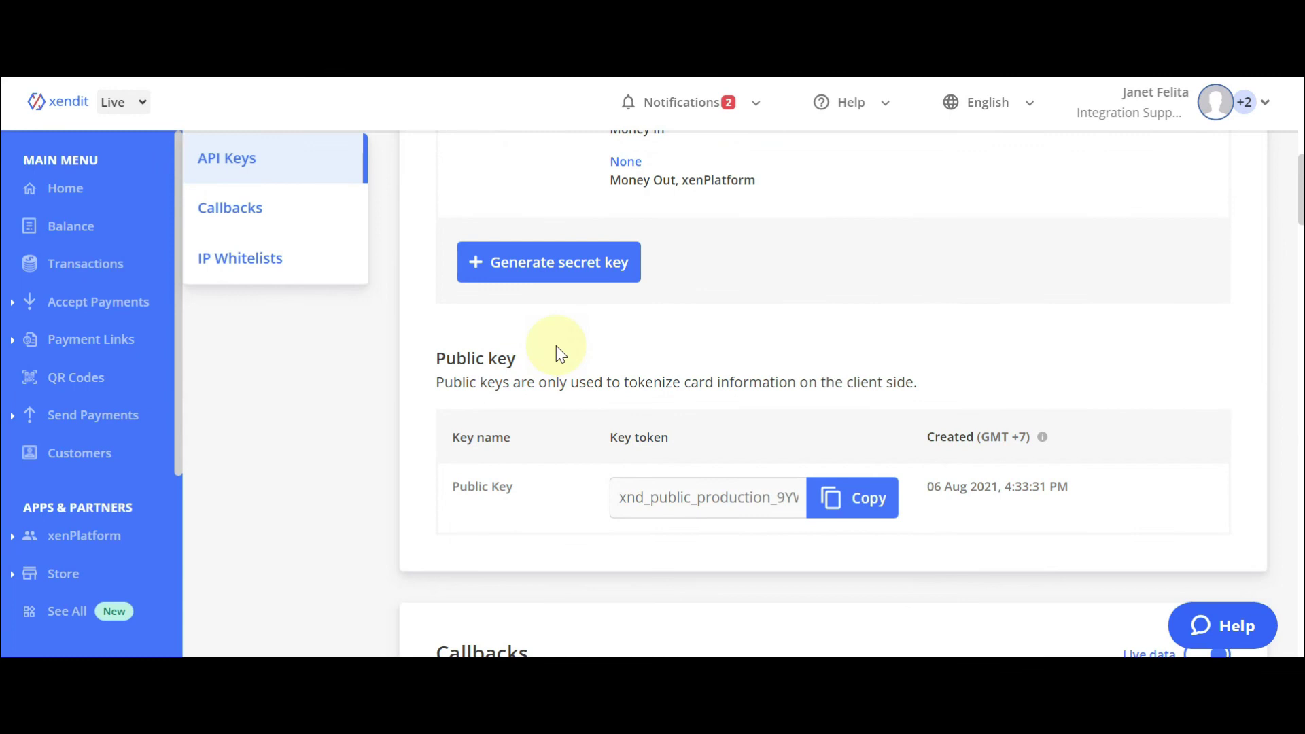
pyautogui.click(837, 497)
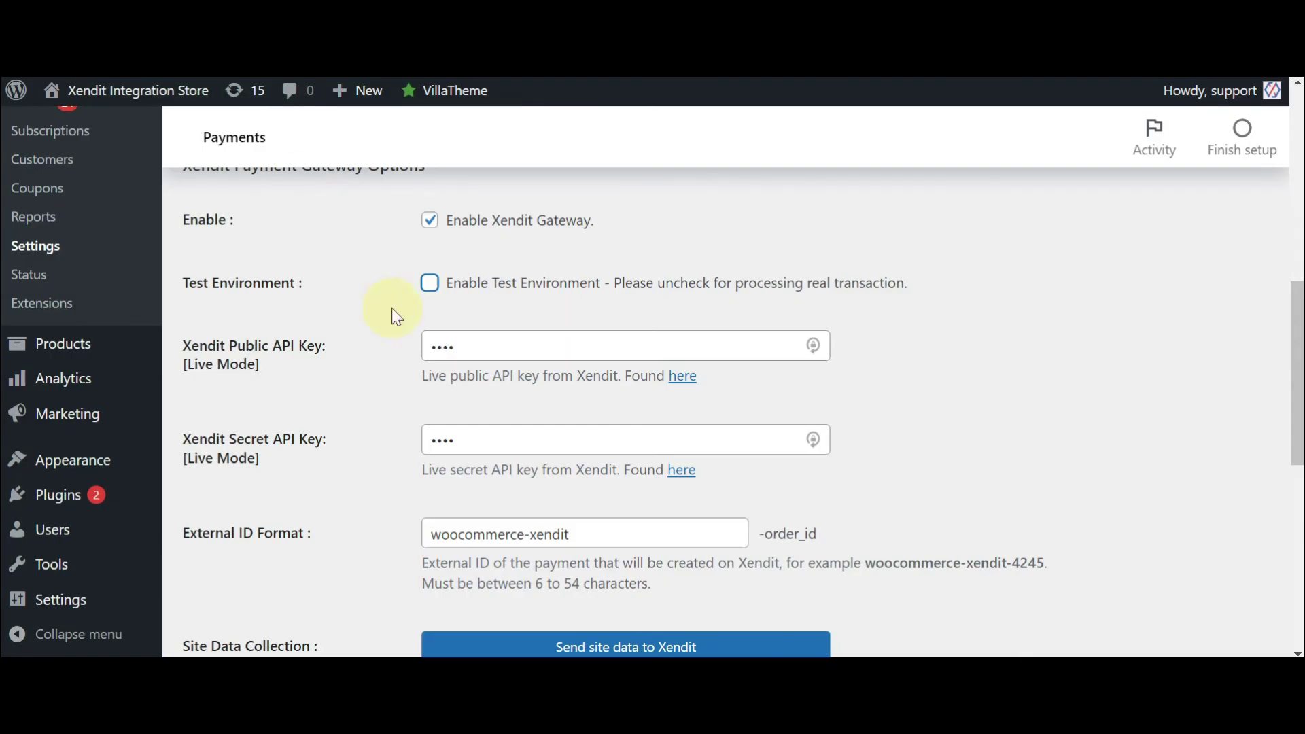
# Step: Replace the Public API Key [Live Mode] value with the copied live key and save
pyautogui.moveTo(480, 346); pyautogui.dragTo(426, 347)
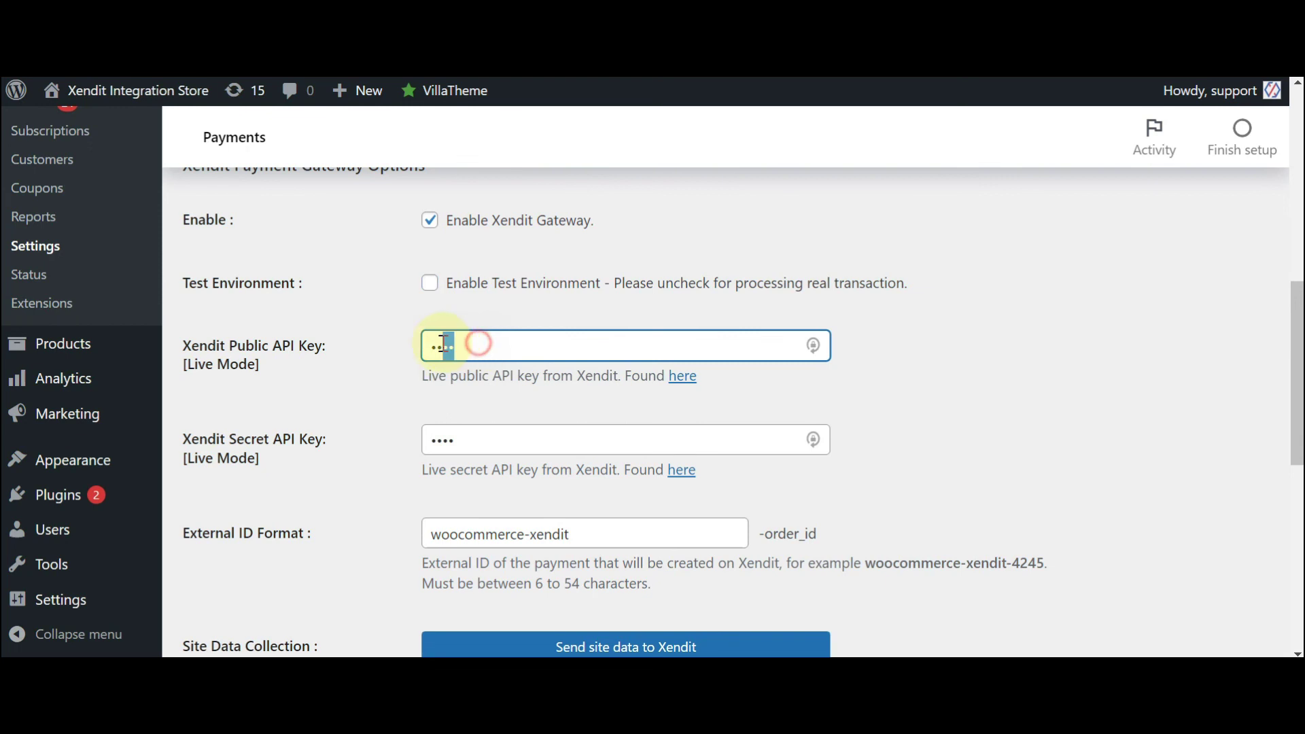
pyautogui.hotkey('ctrl', 'v')
pyautogui.scroll(-1, 548, 371)
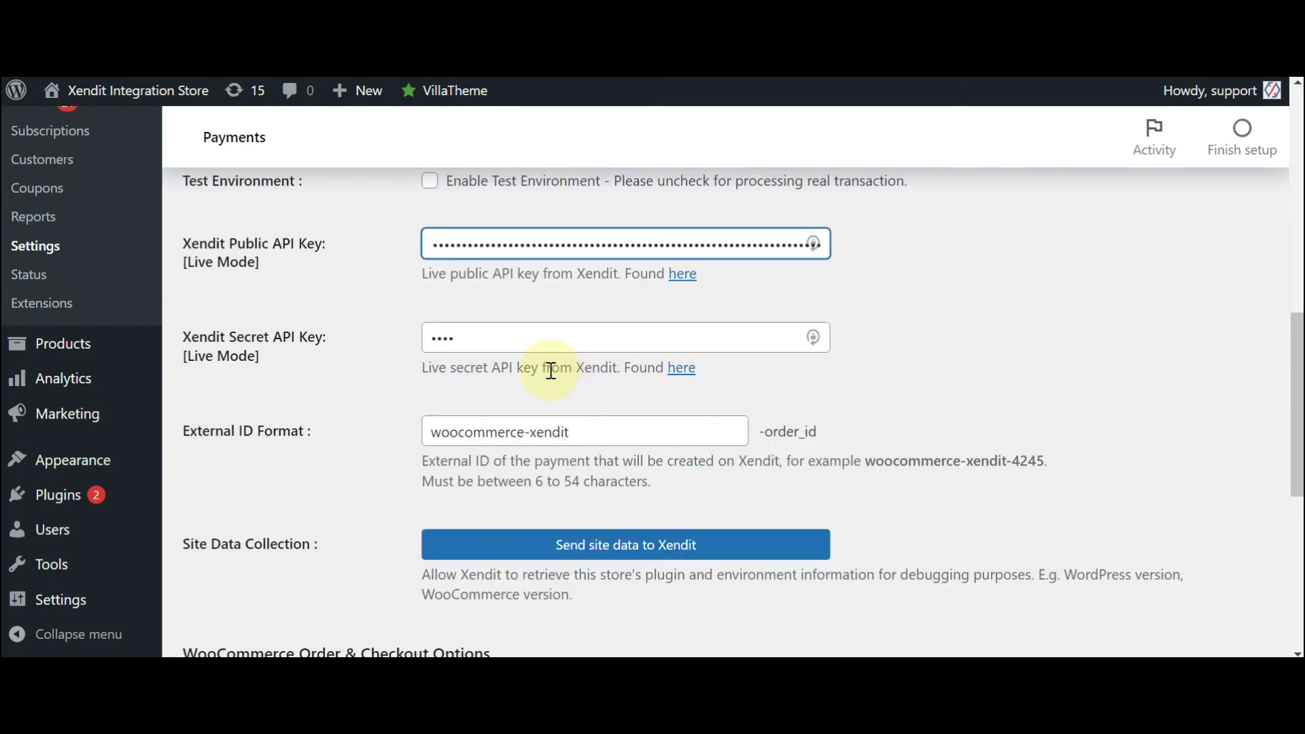
pyautogui.scroll(-3, 499, 390)
pyautogui.scroll(-2, 499, 390)
pyautogui.click(245, 553)
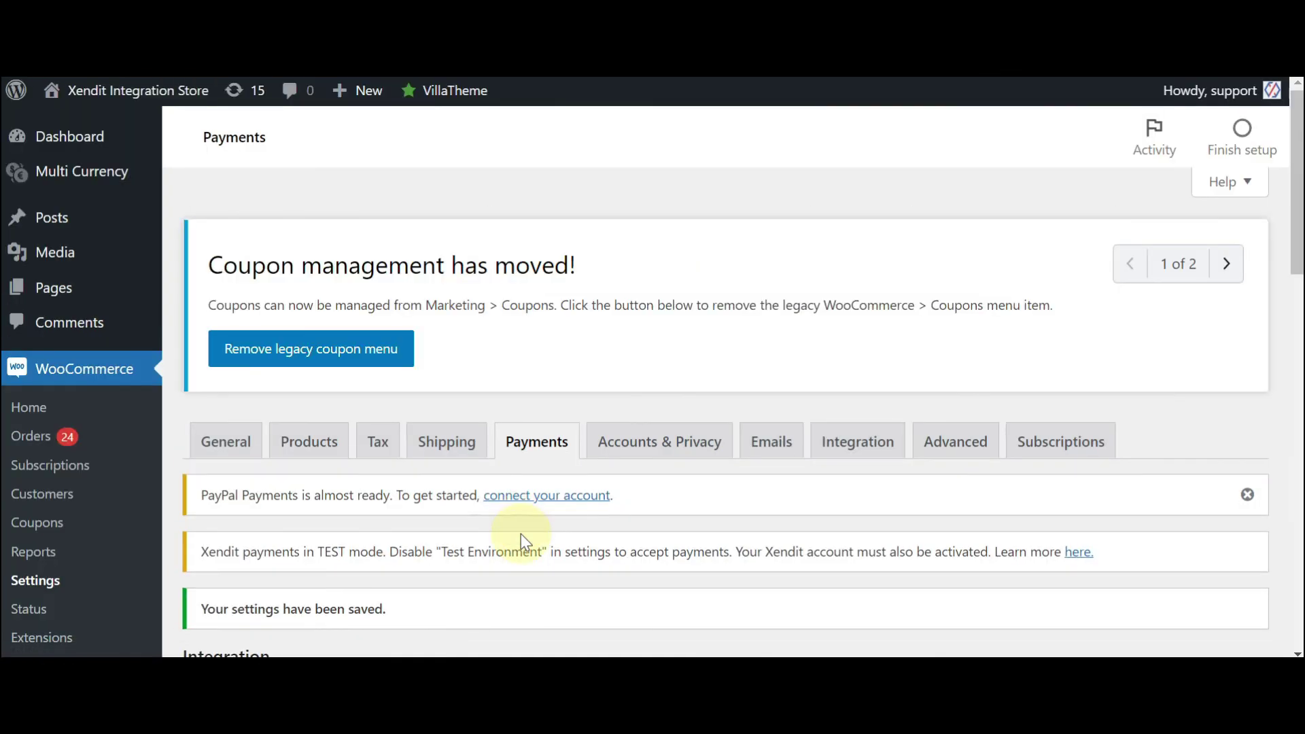
pyautogui.scroll(-2, 603, 433)
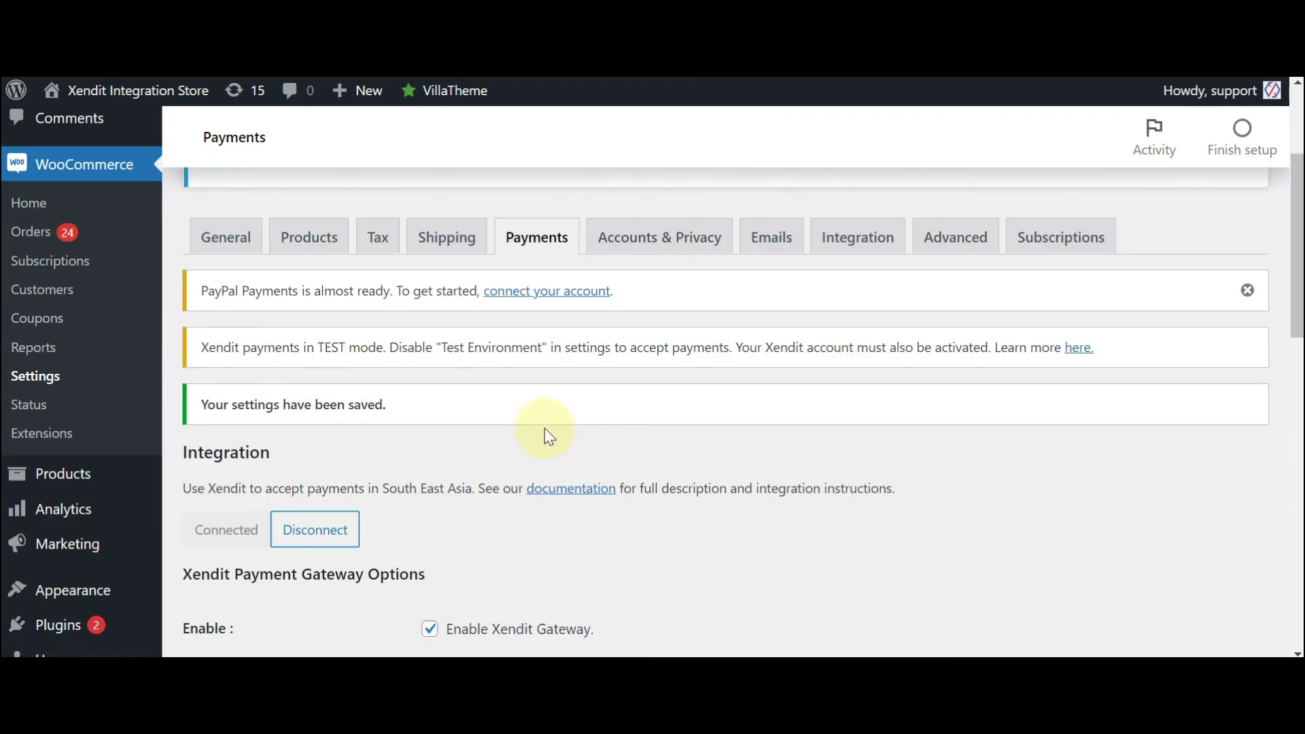